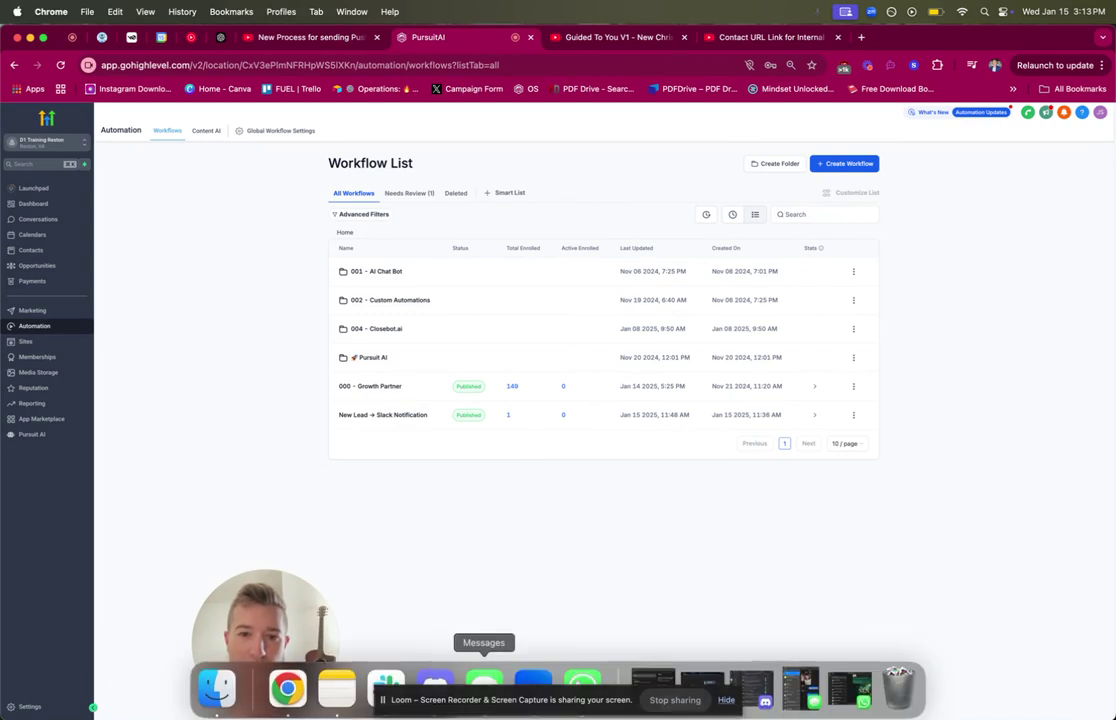
Review the connected integrations in the account settings
left_click(31, 709)
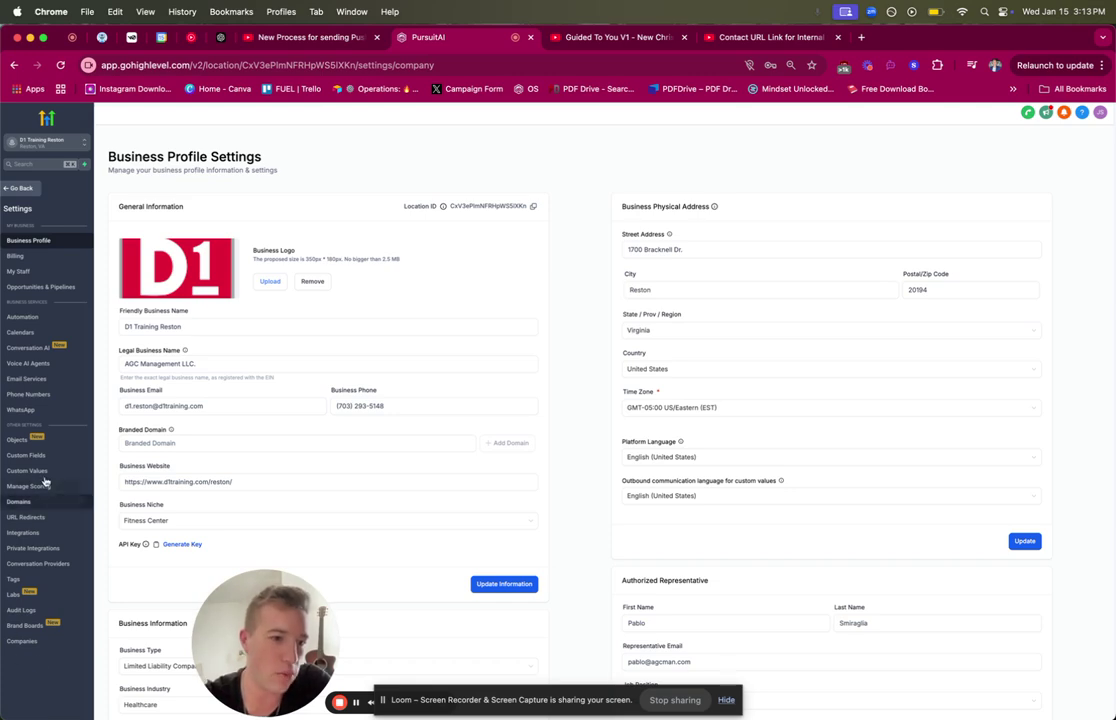
left_click(25, 532)
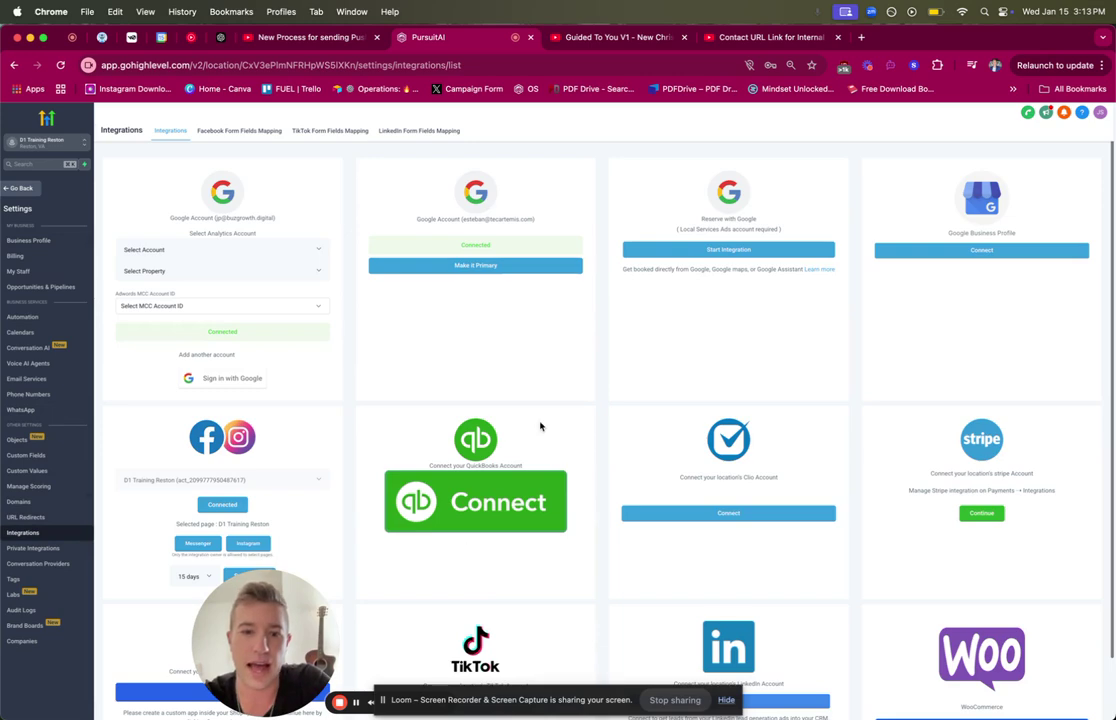
scroll(540, 427, "down", 2)
scroll(710, 349, "up", 2)
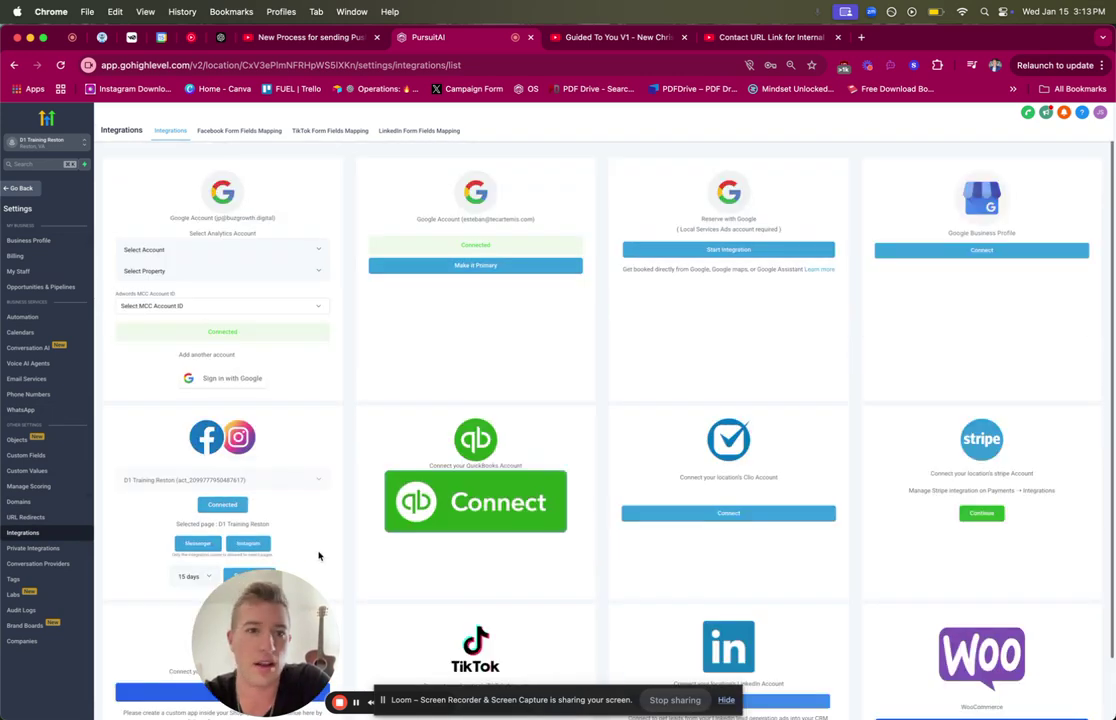
left_click_drag(262, 643, 675, 510)
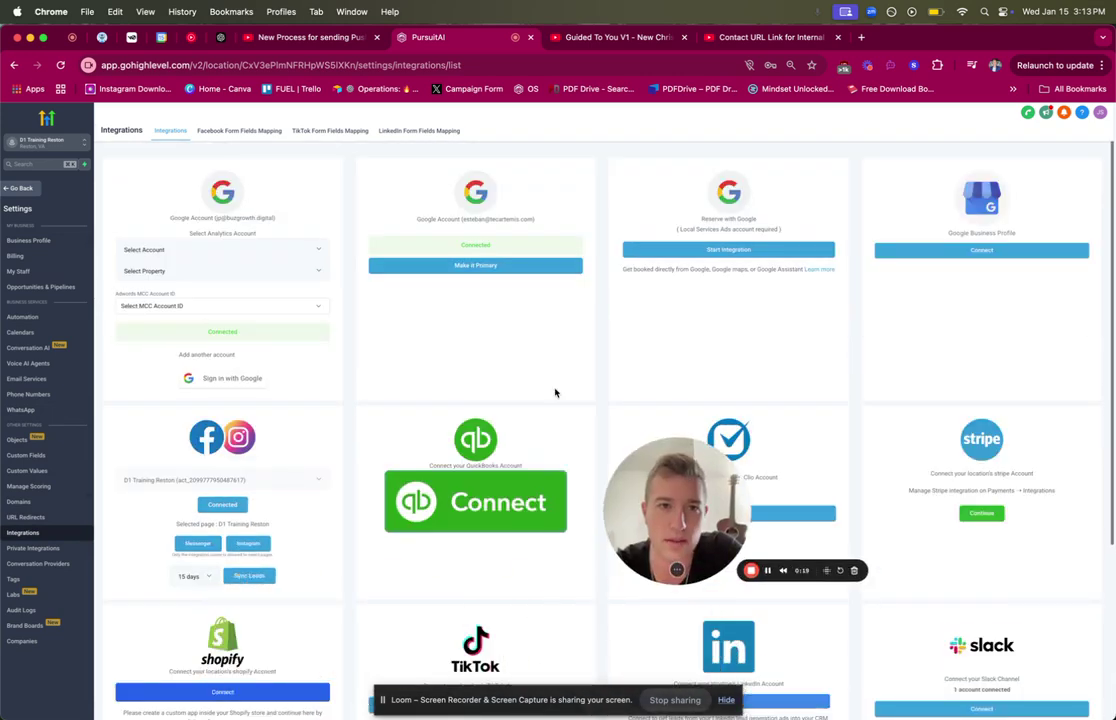
scroll(556, 393, "down", 6)
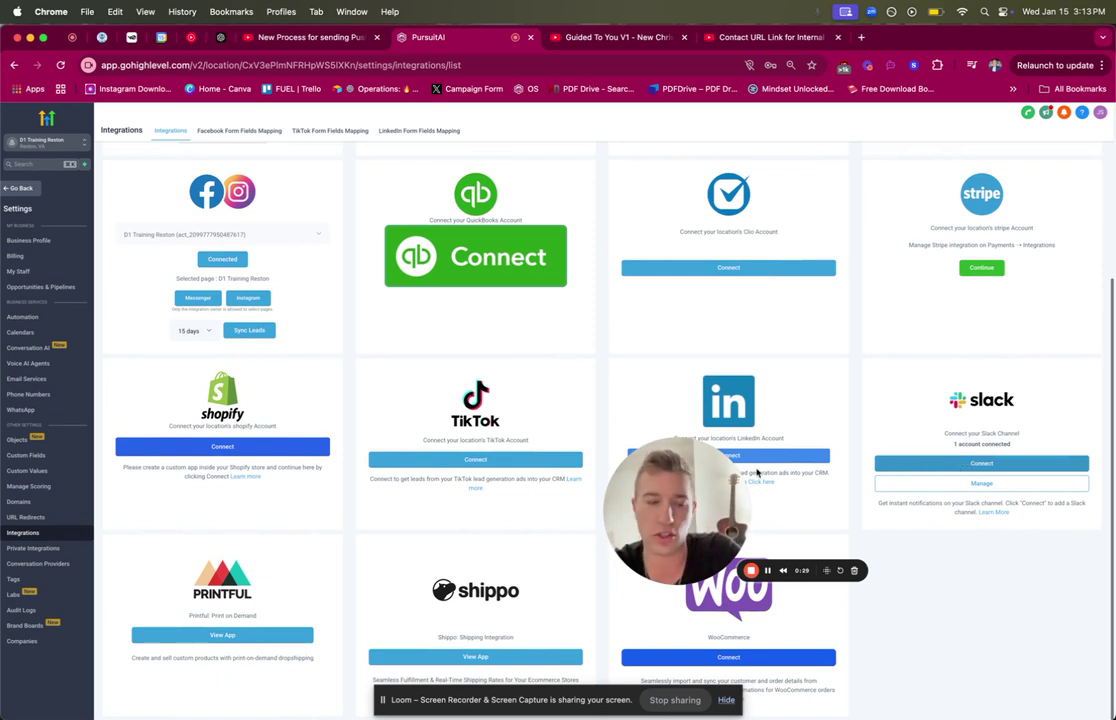
Open the New Lead → Slack Notification workflow and delete its Opportunity Created trigger
left_click(19, 191)
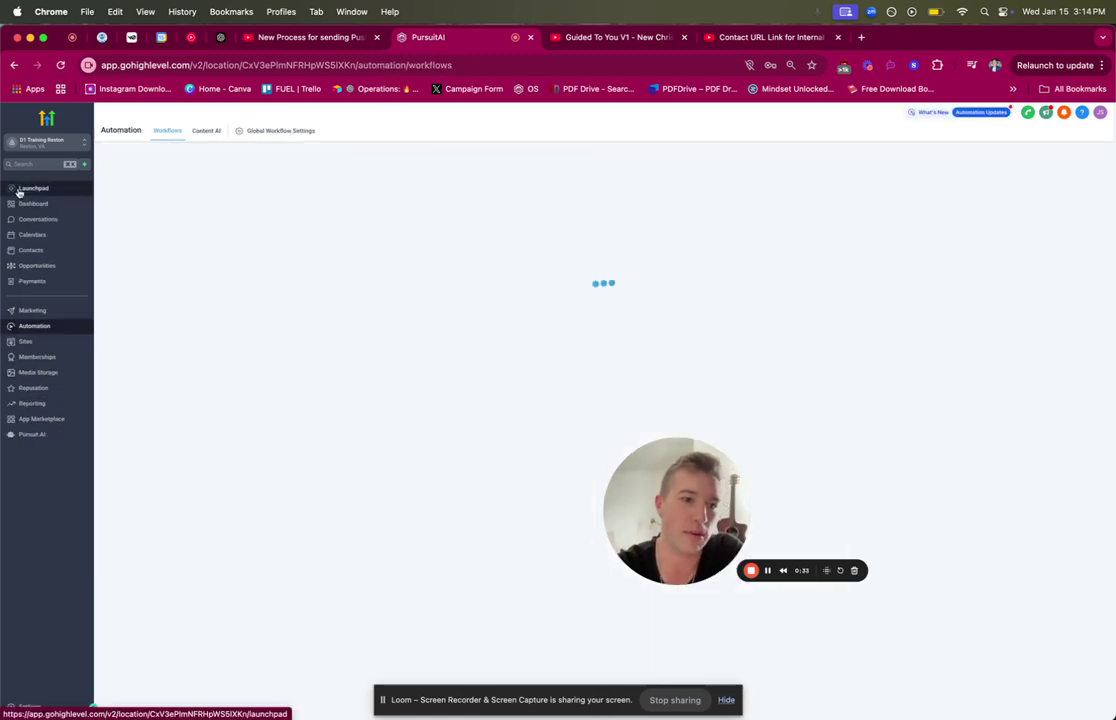
left_click_drag(647, 437, 230, 479)
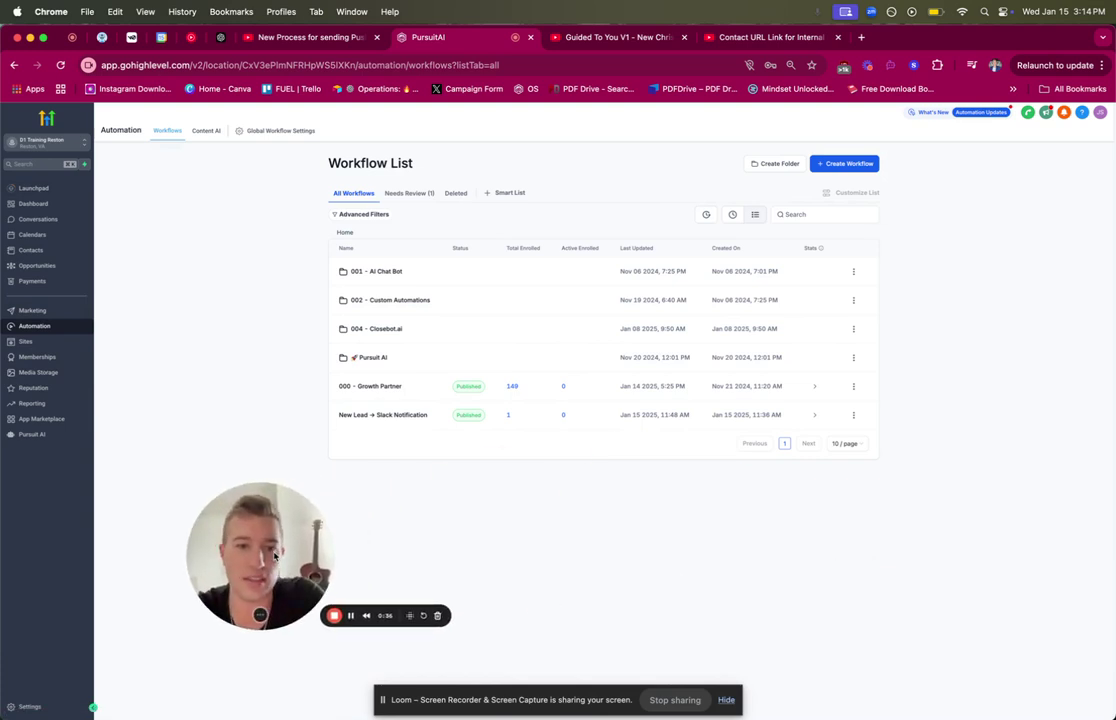
left_click(383, 418)
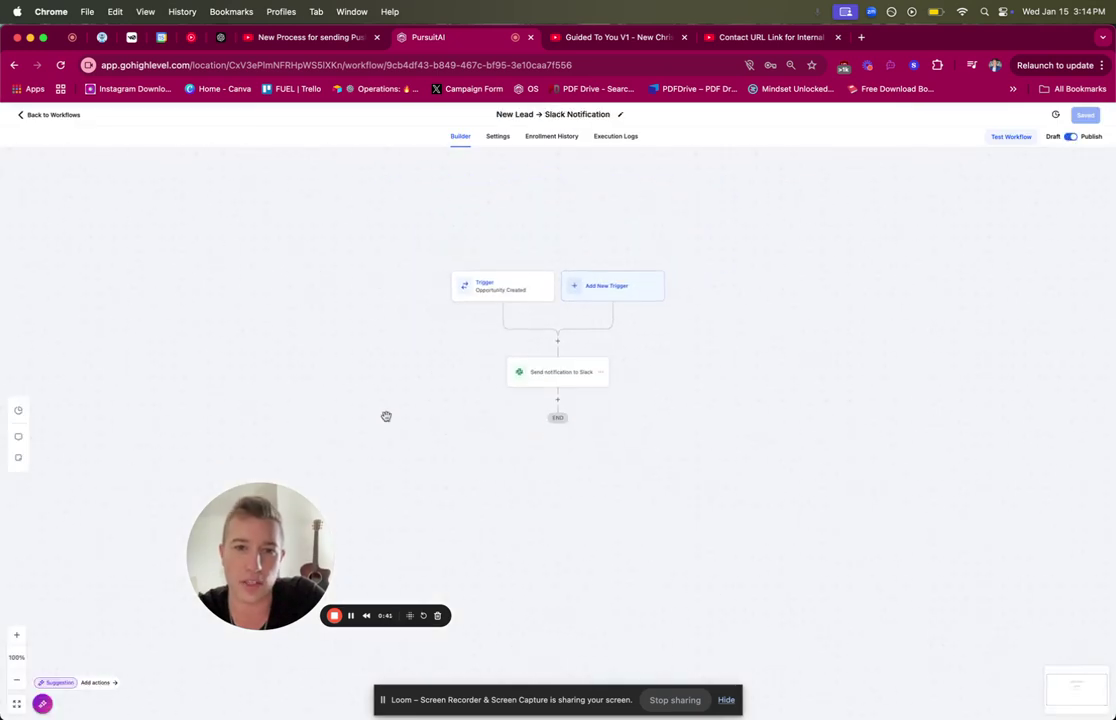
left_click(504, 288)
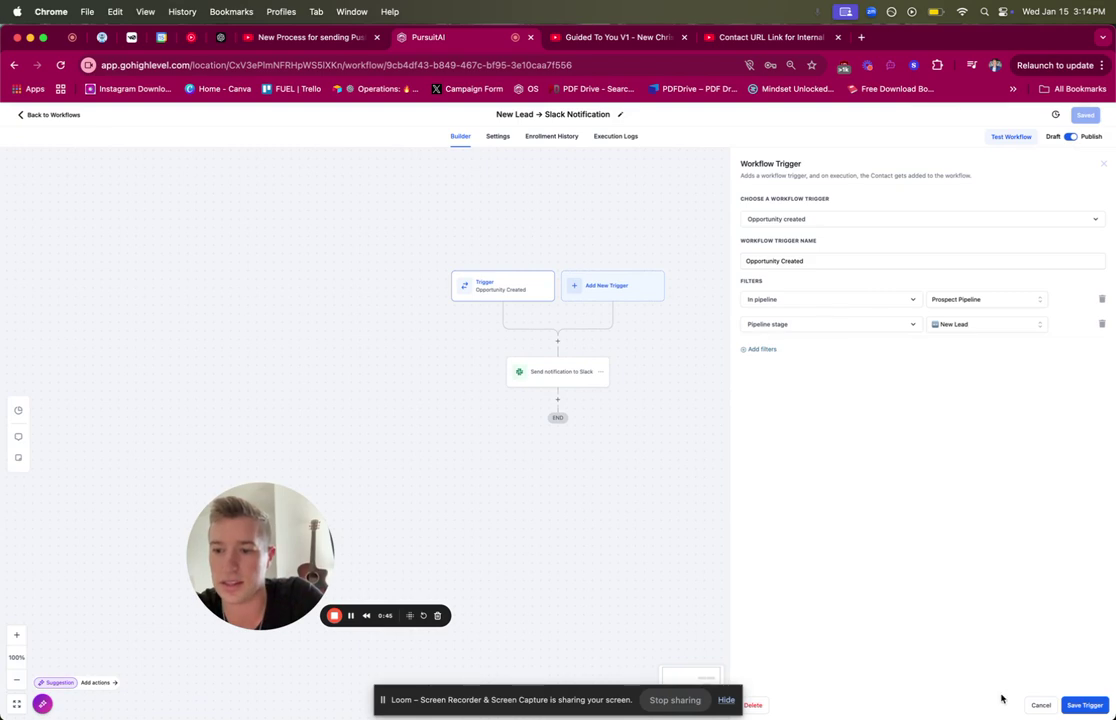
left_click(757, 707)
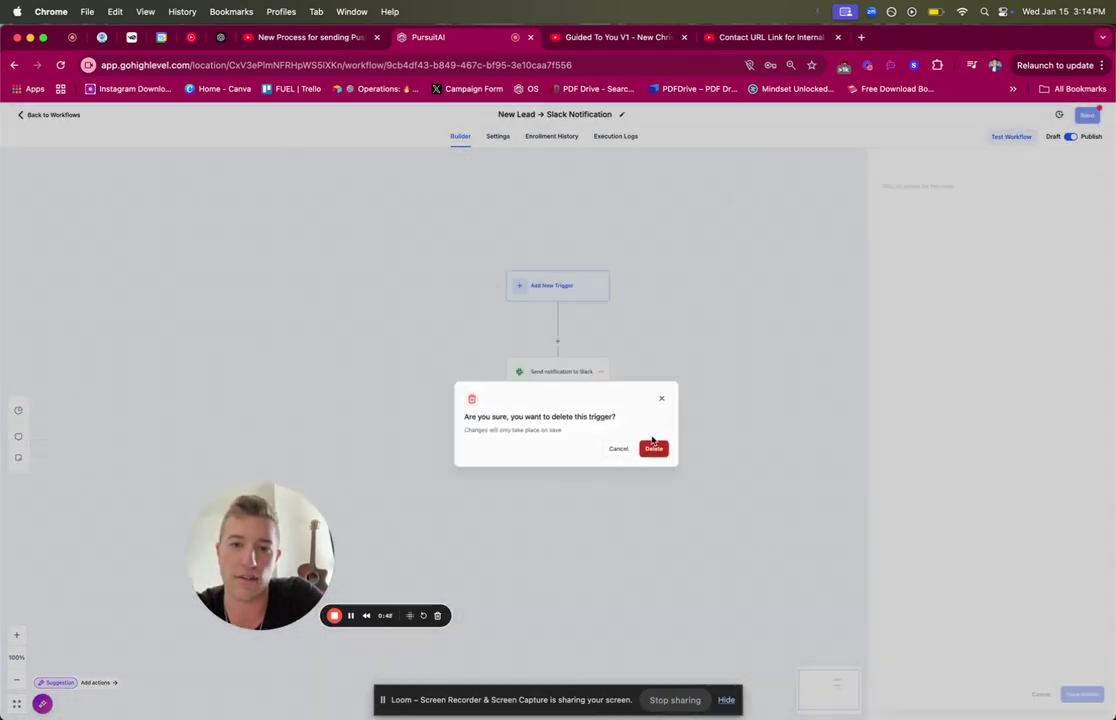
left_click(654, 448)
Add a Facebook Lead Form Submitted trigger limited to the D1 Training Reston page and save it
left_click(558, 286)
left_click(945, 207)
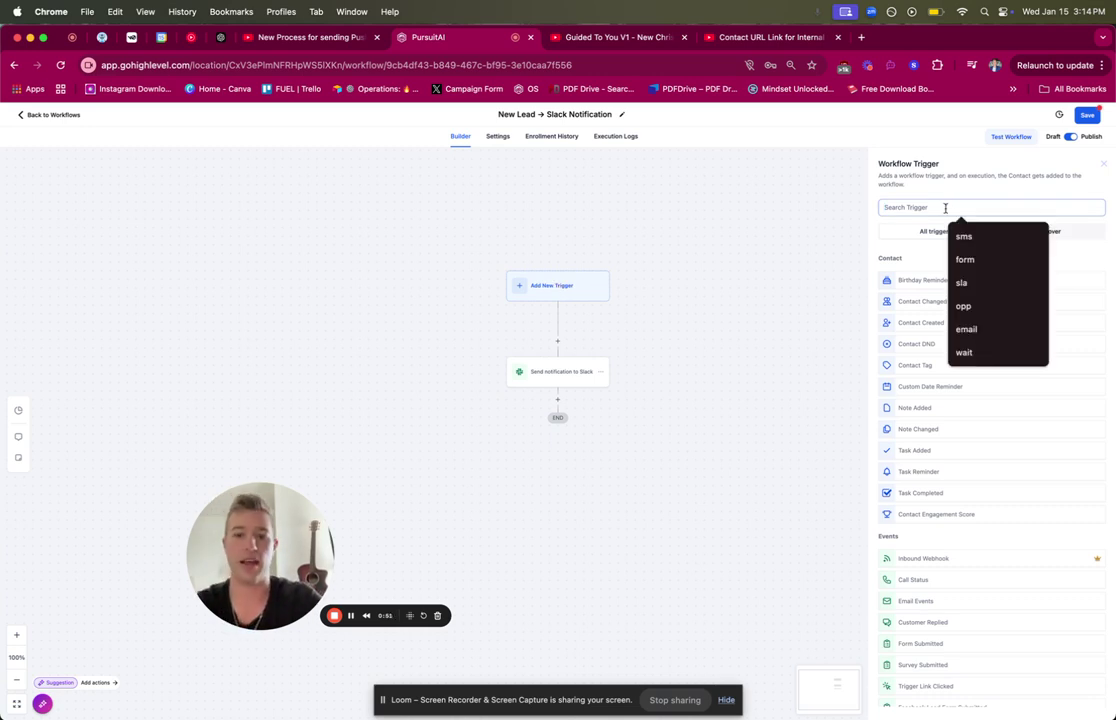
type("f")
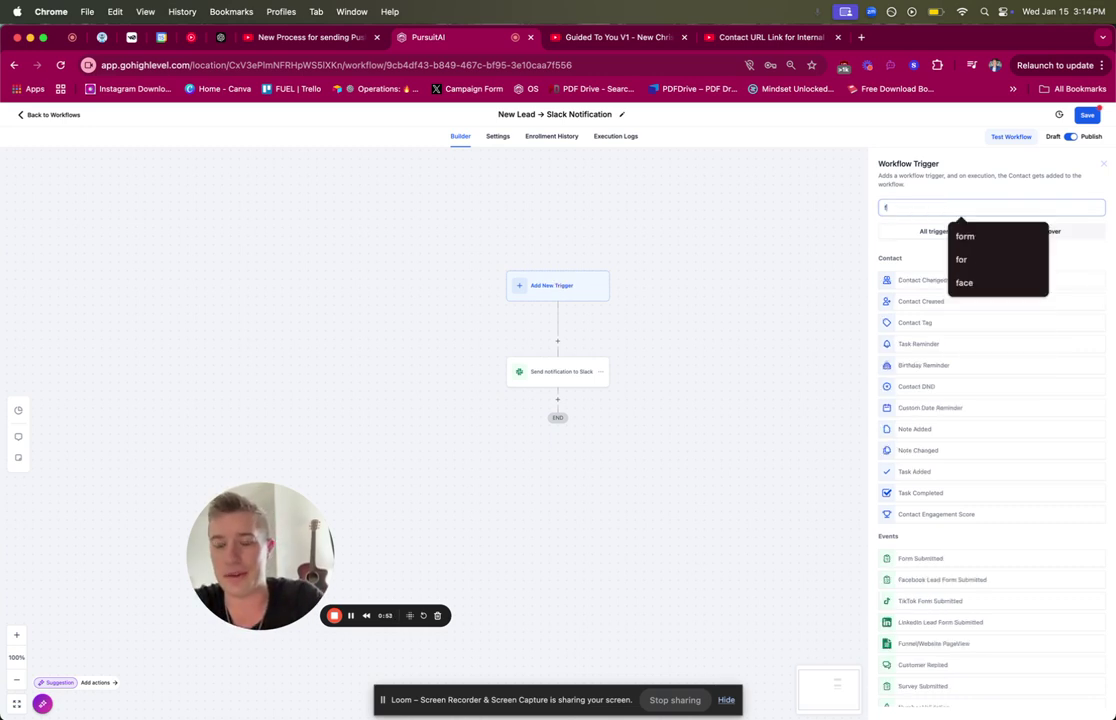
type("ace")
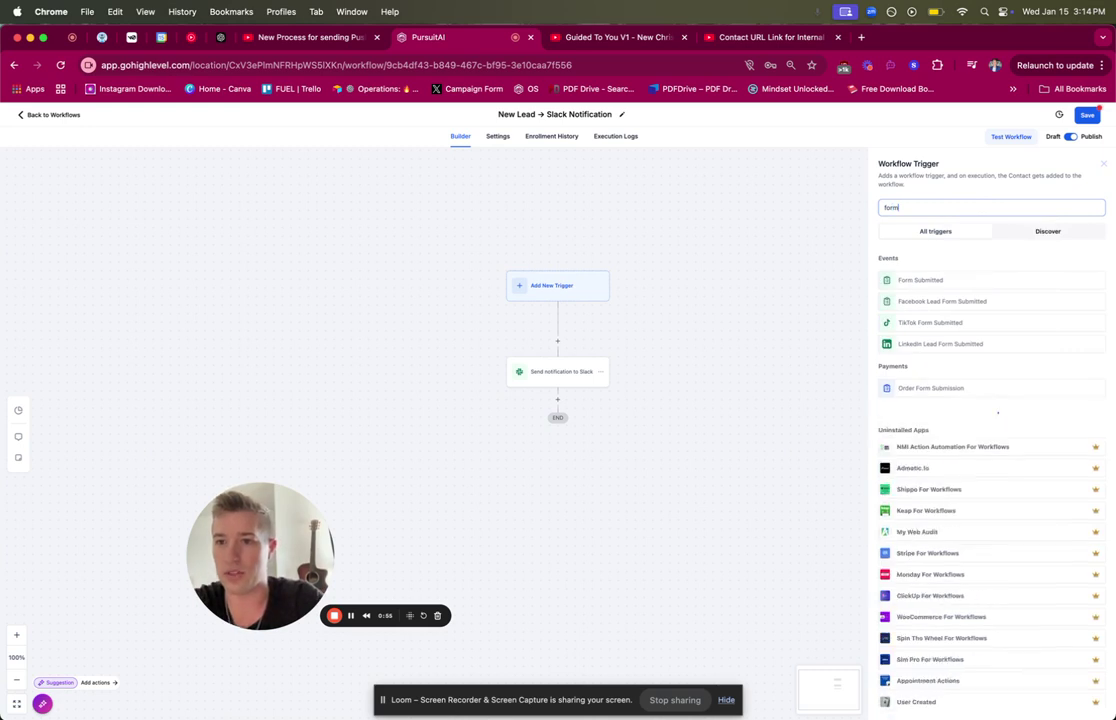
left_click(877, 276)
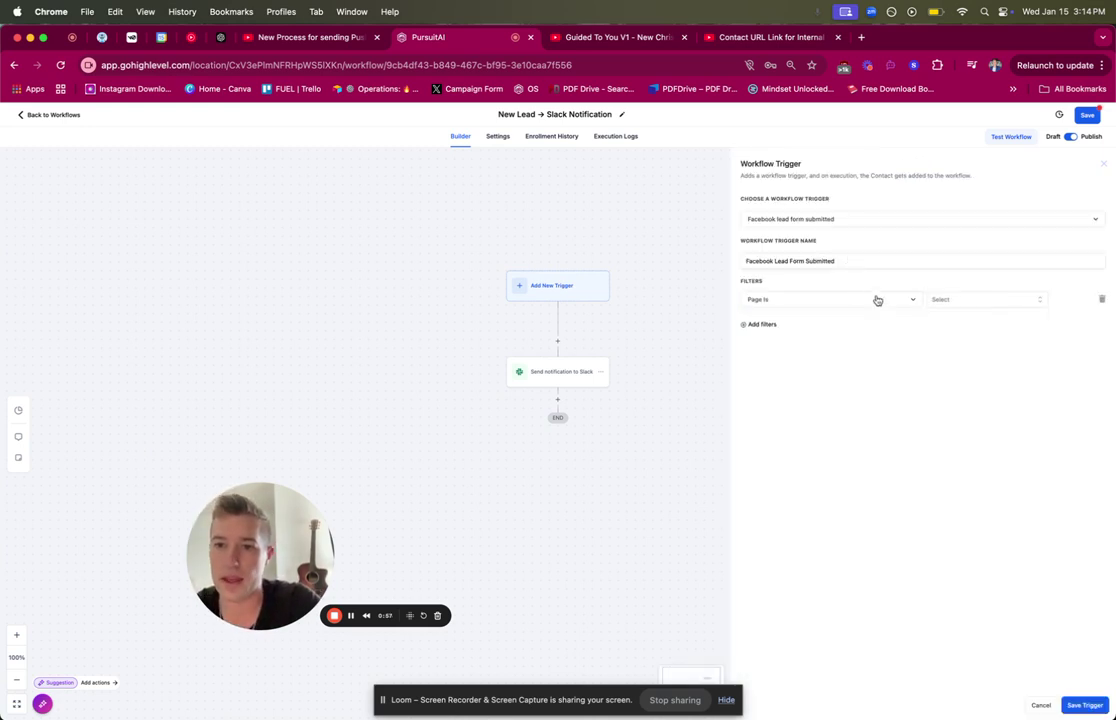
left_click(954, 300)
left_click(958, 337)
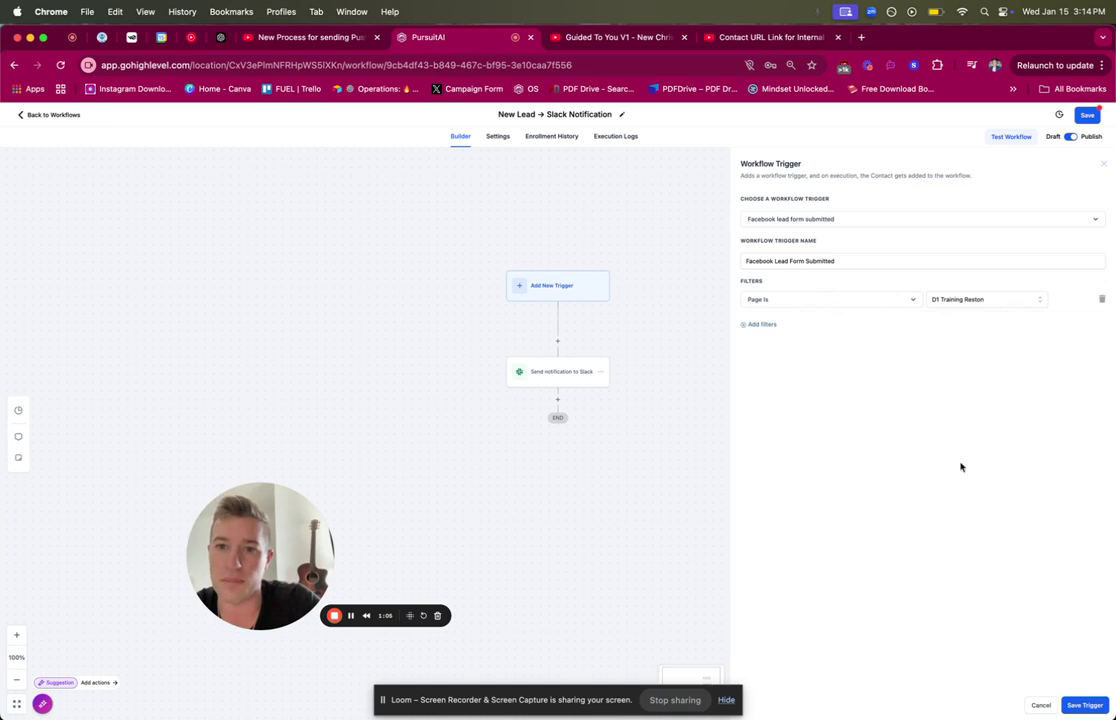
left_click(1085, 705)
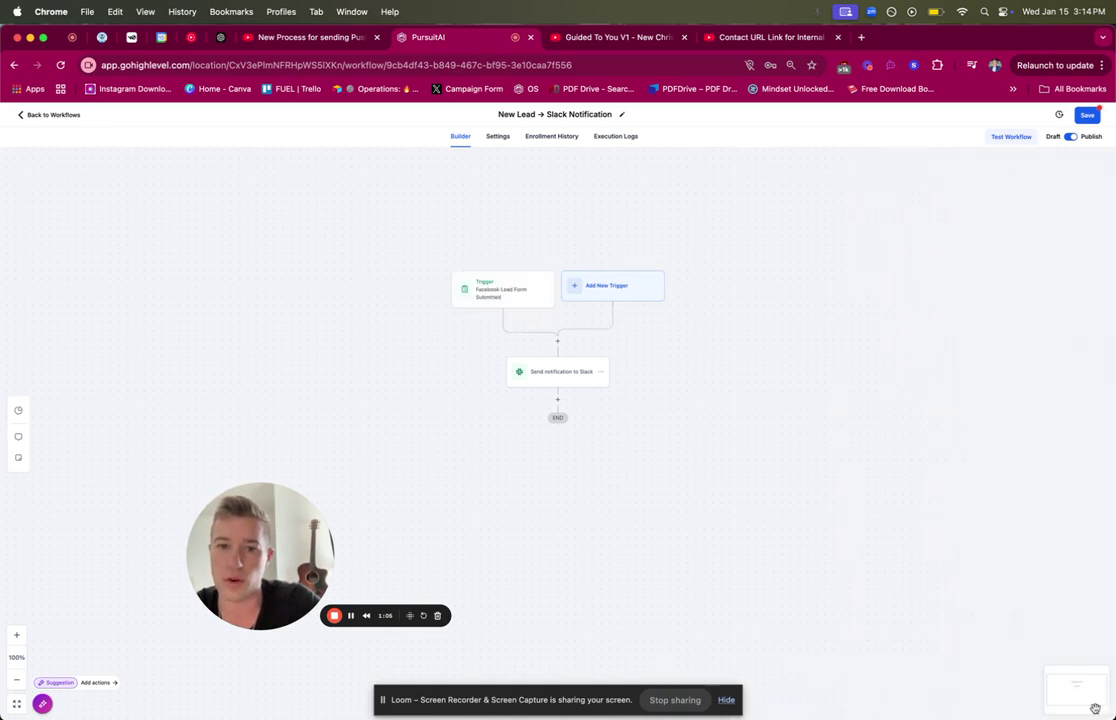
Review the CALL NEW LEAD Slack message, keep the step, and save the action and workflow
left_click(558, 372)
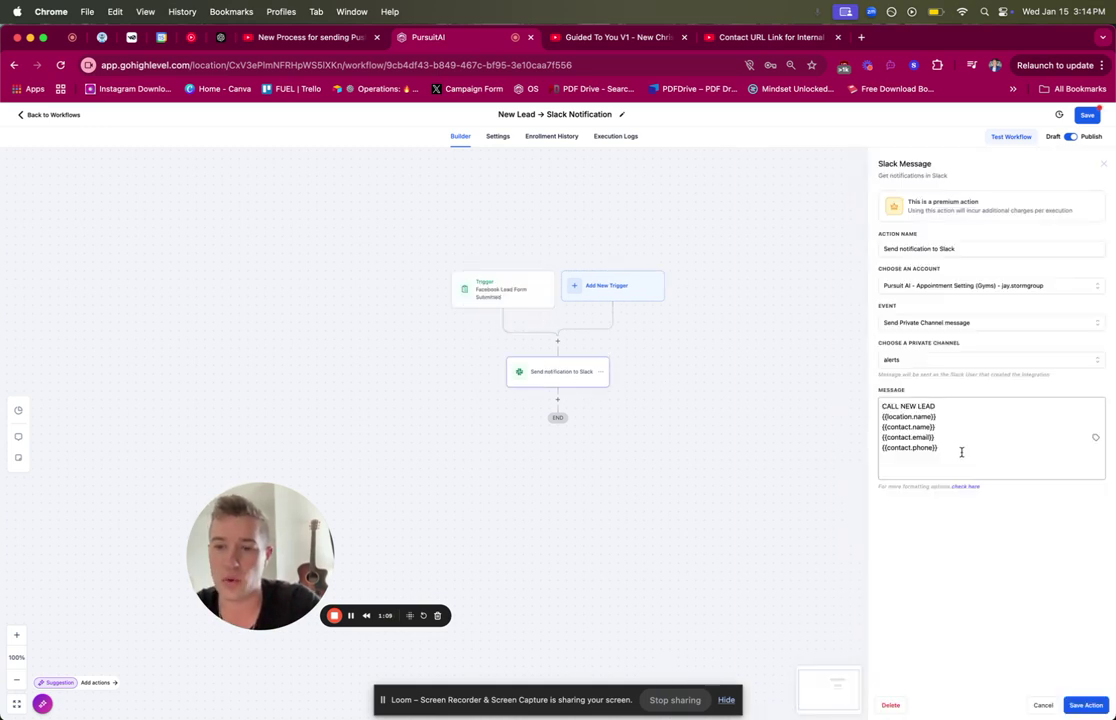
left_click_drag(961, 452, 857, 388)
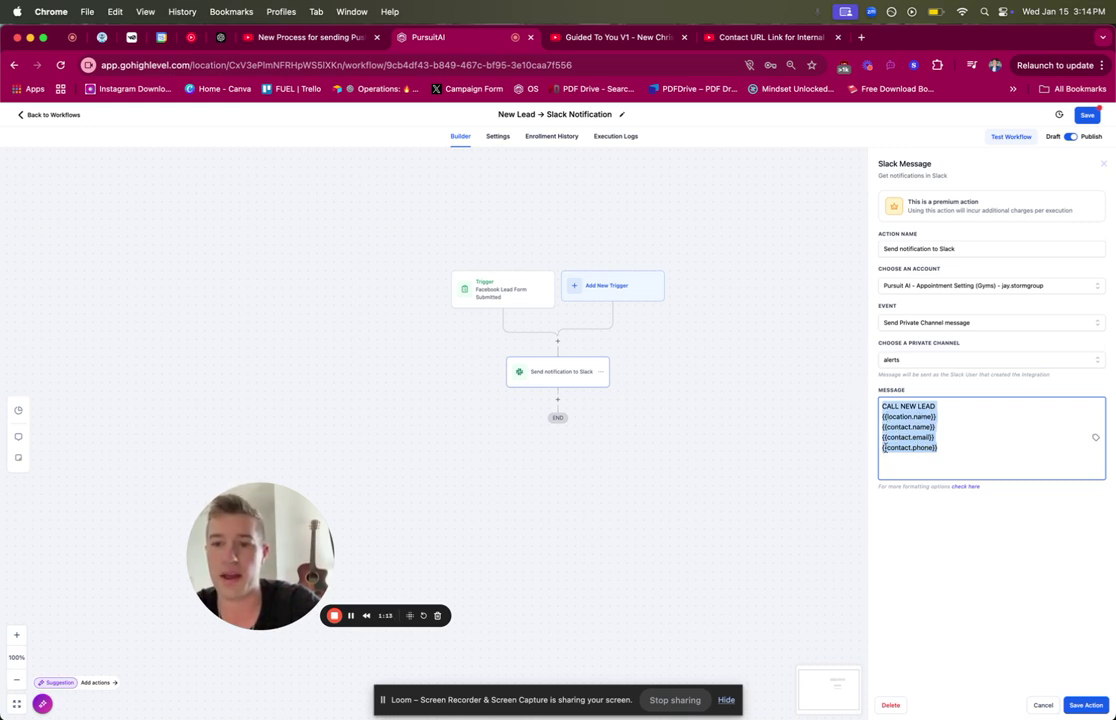
left_click(898, 461)
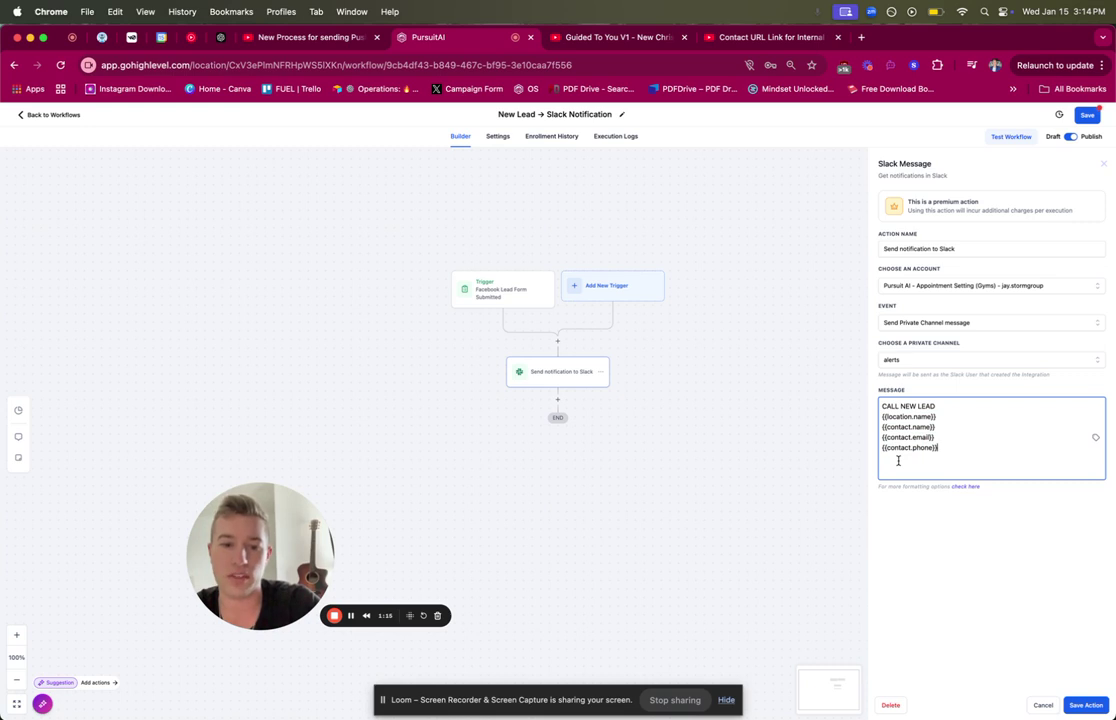
mouse_move(400, 716)
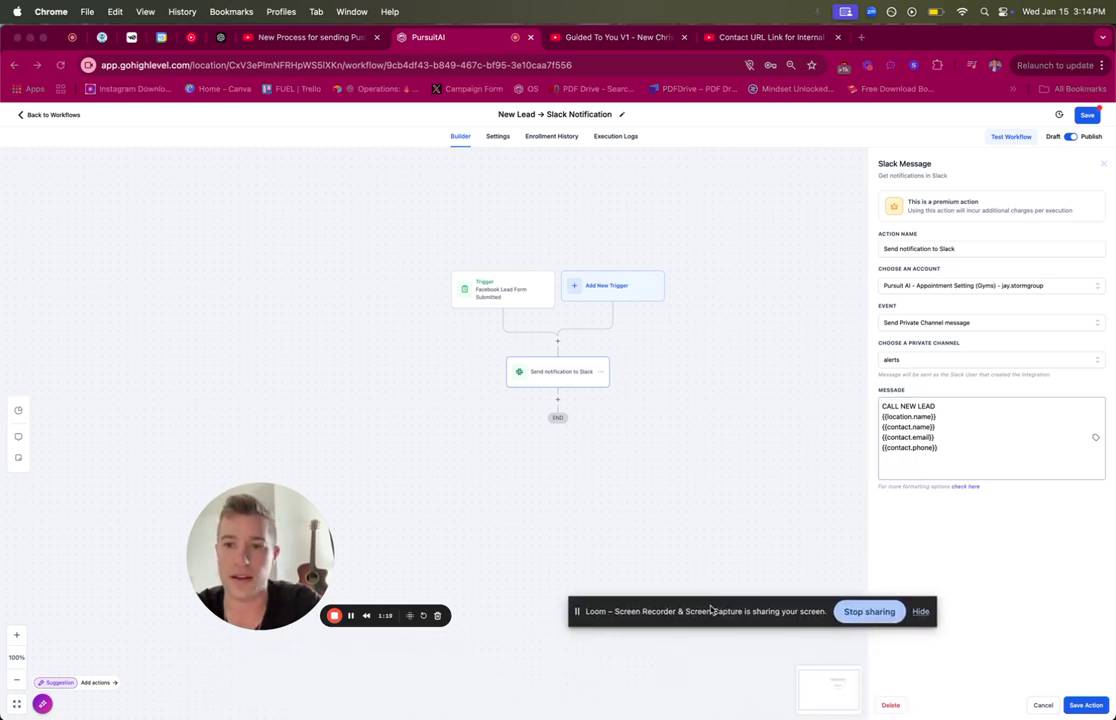
left_click(1093, 707)
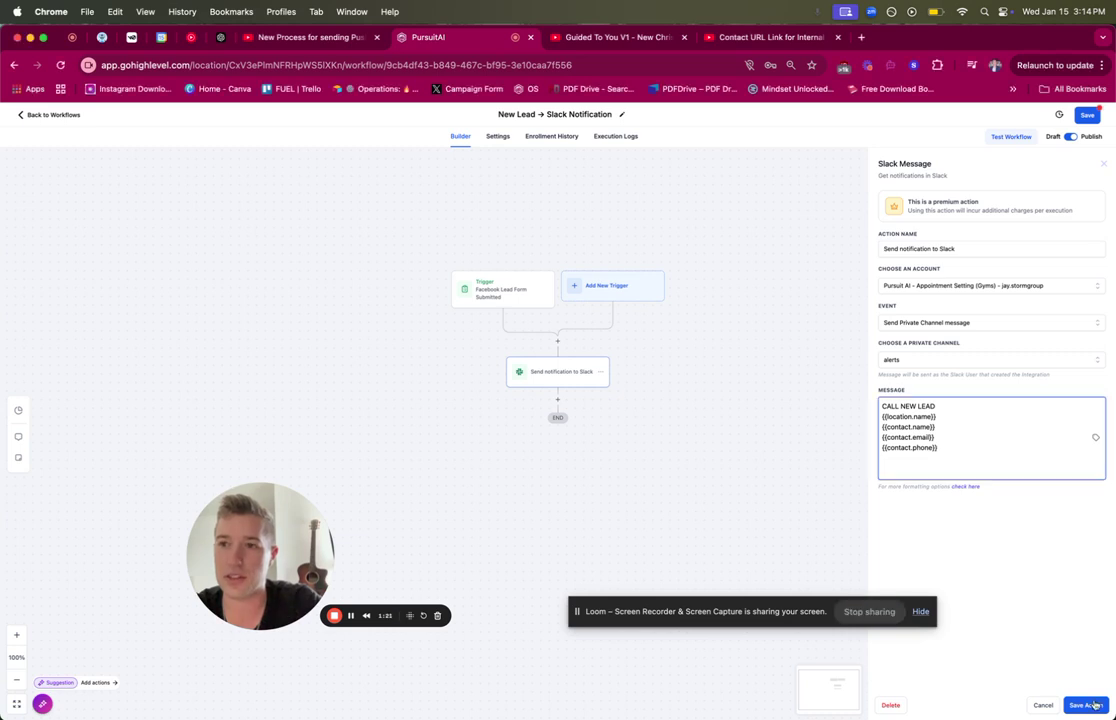
left_click(890, 705)
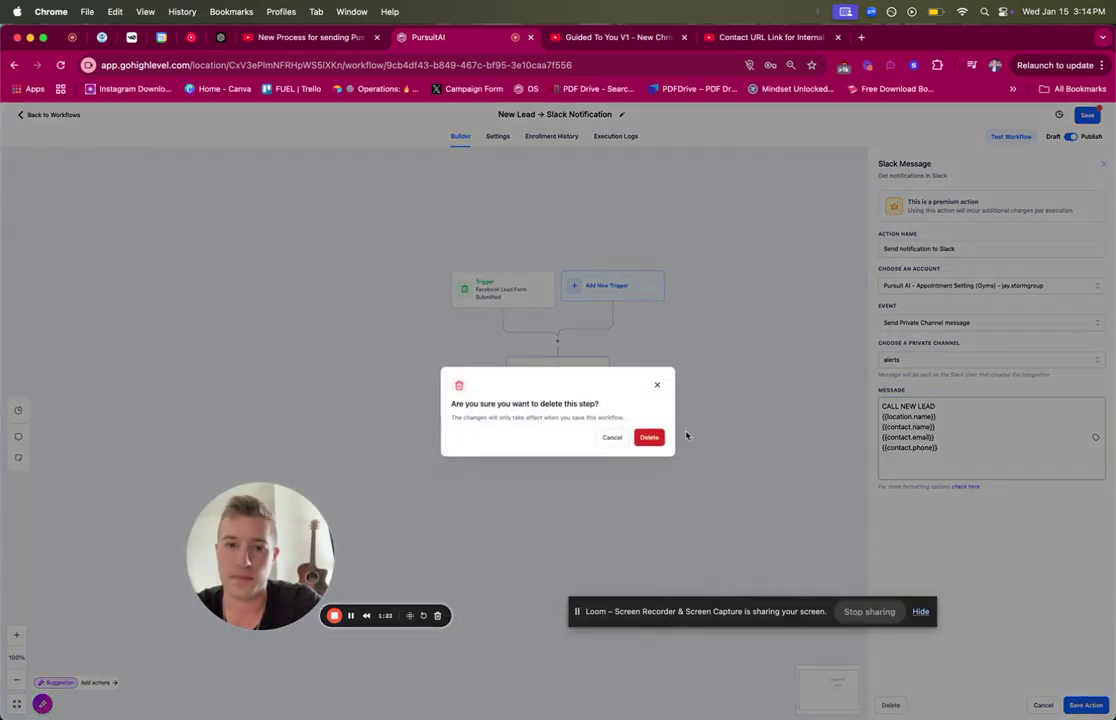
left_click(660, 386)
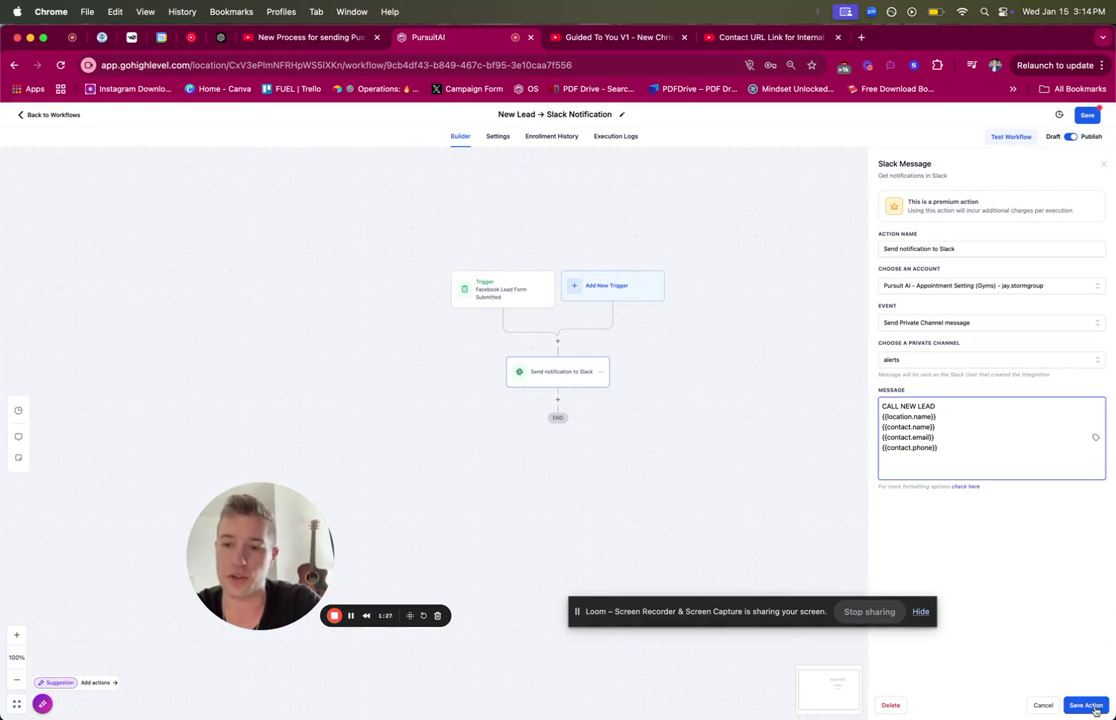
left_click(1085, 706)
left_click(1087, 115)
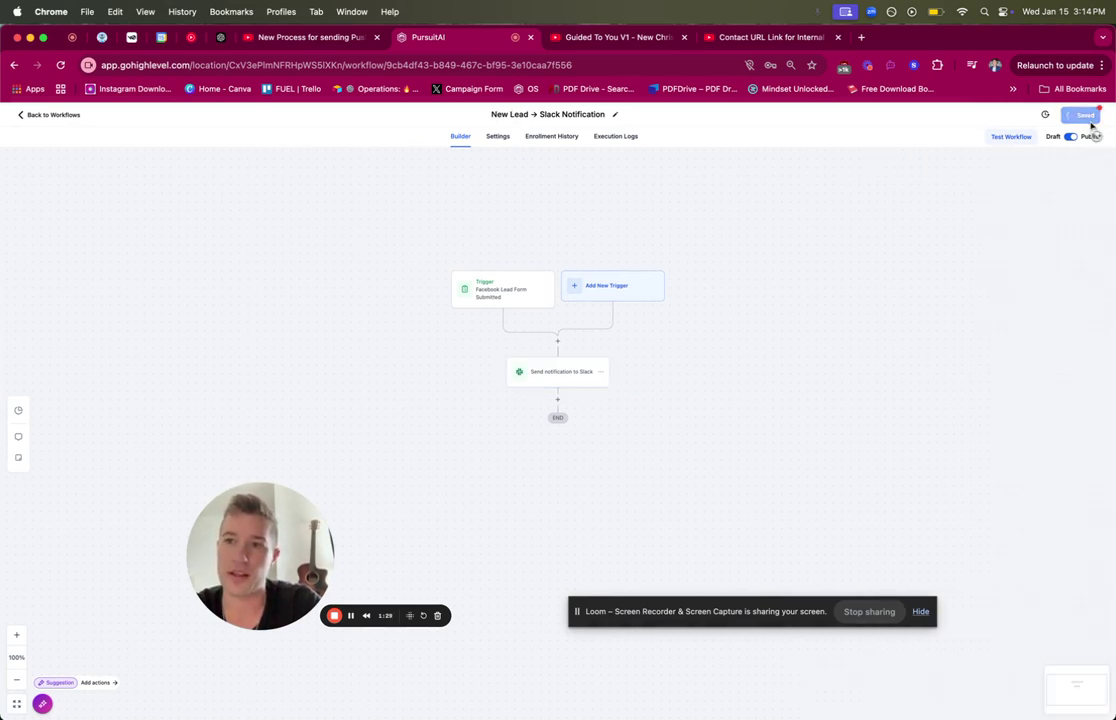
Run a workflow test on a contact picked through the contact search
left_click(1009, 137)
left_click(935, 215)
type("tes")
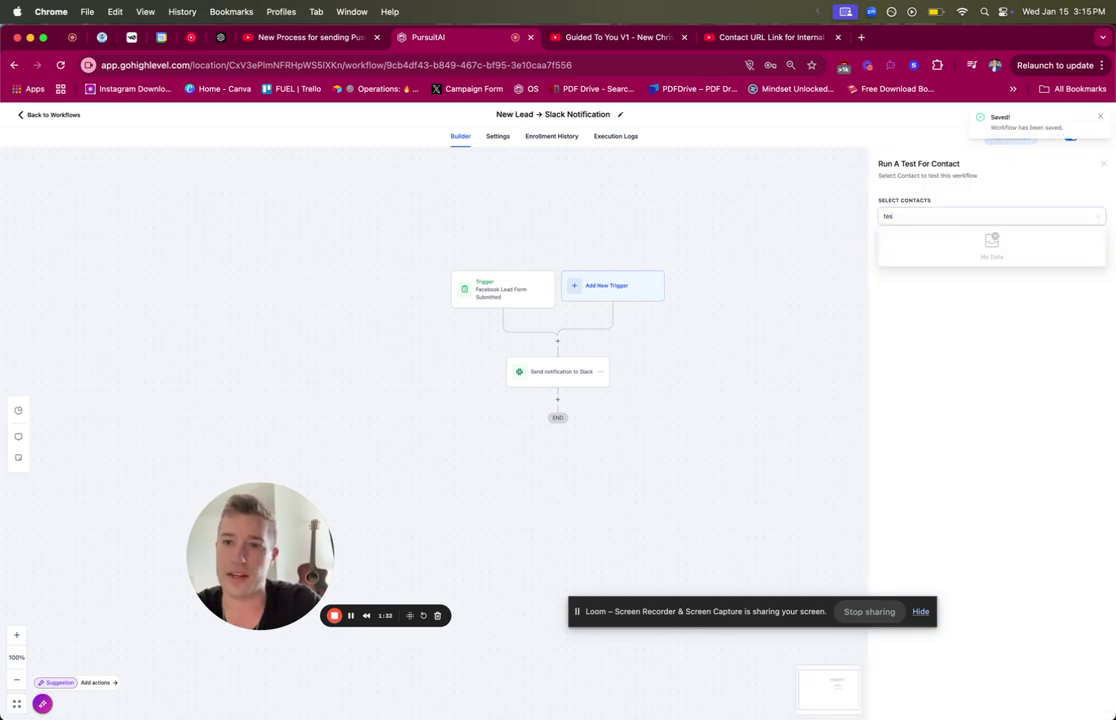
key("BackSpace")
key("BackSpace")
key("BackSpace")
type("jay")
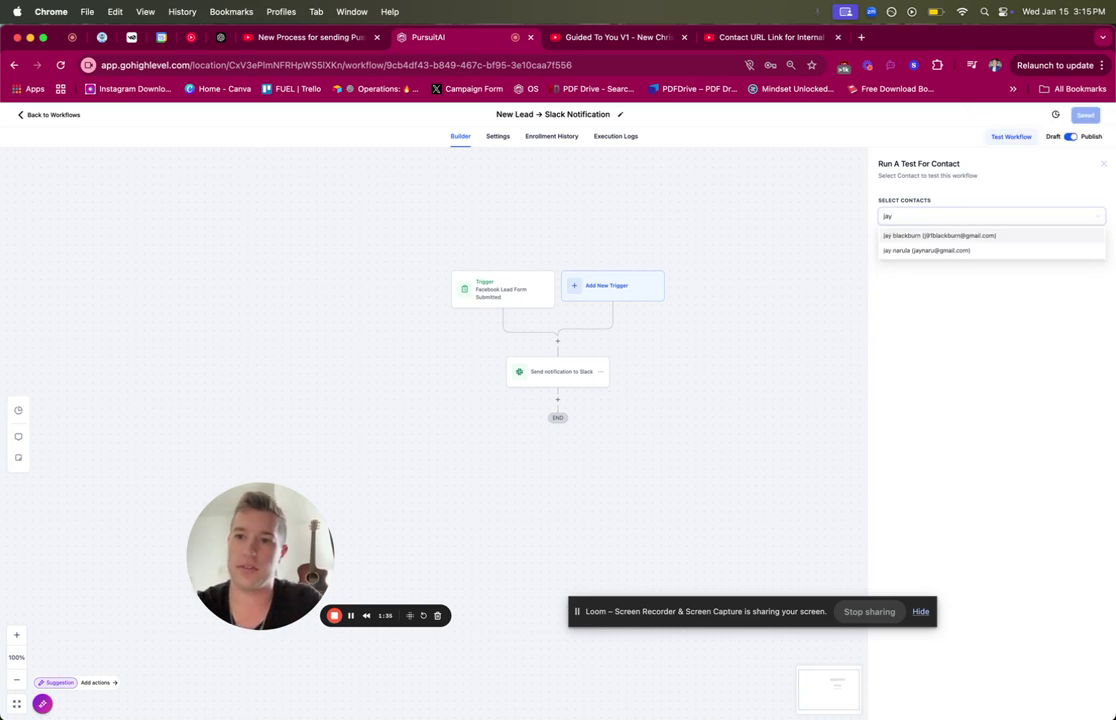
left_click(919, 239)
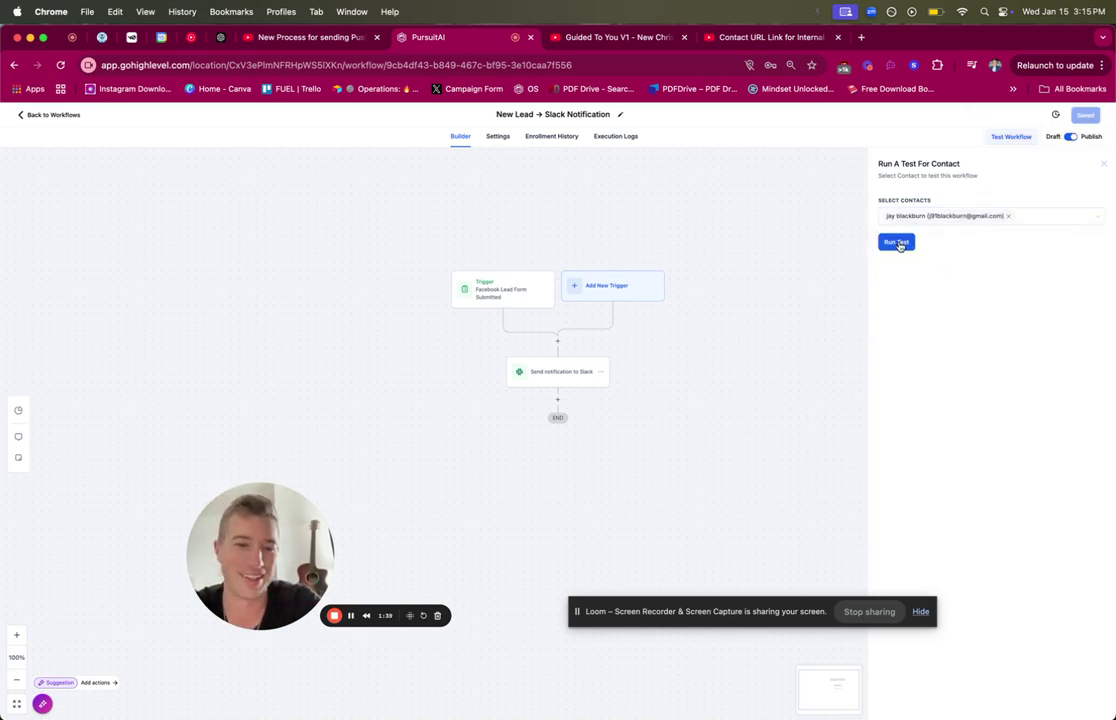
left_click(901, 242)
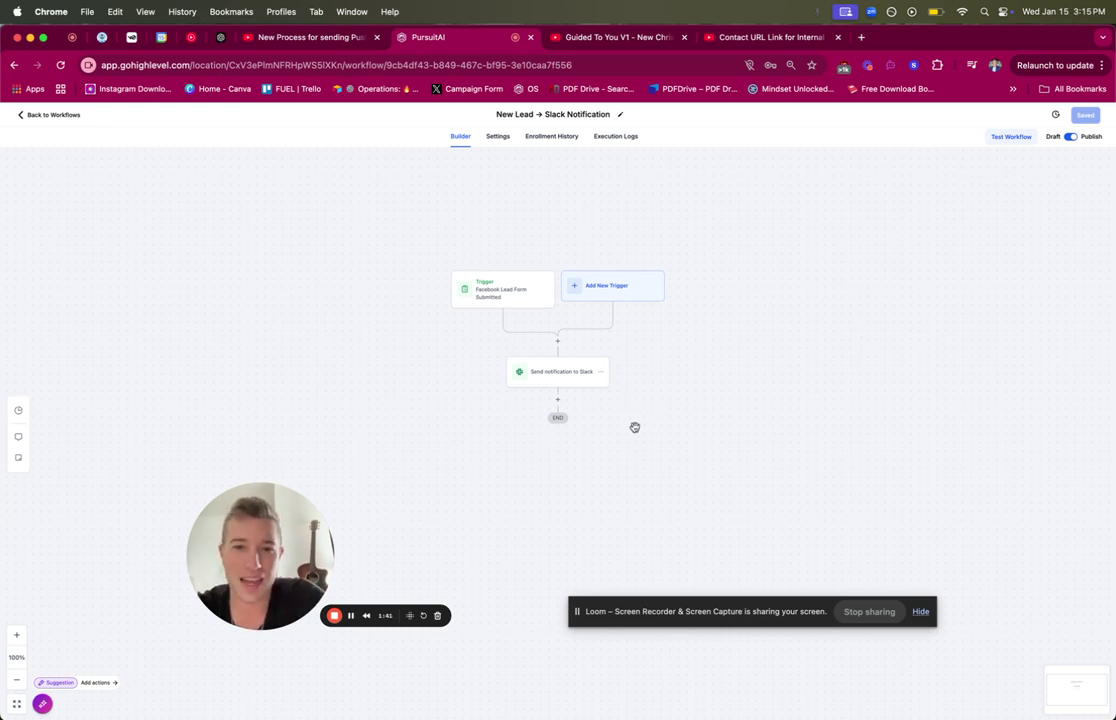
Add a new Slack action step to the workflow, found by searching 'sla'
left_click(563, 373)
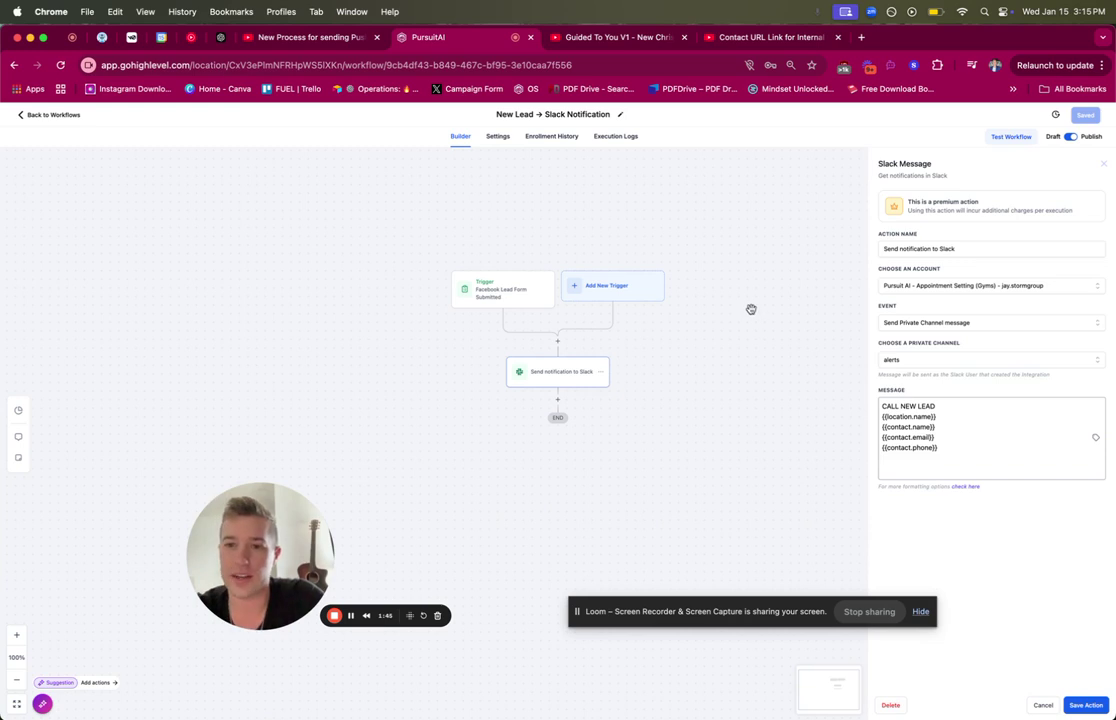
left_click(557, 399)
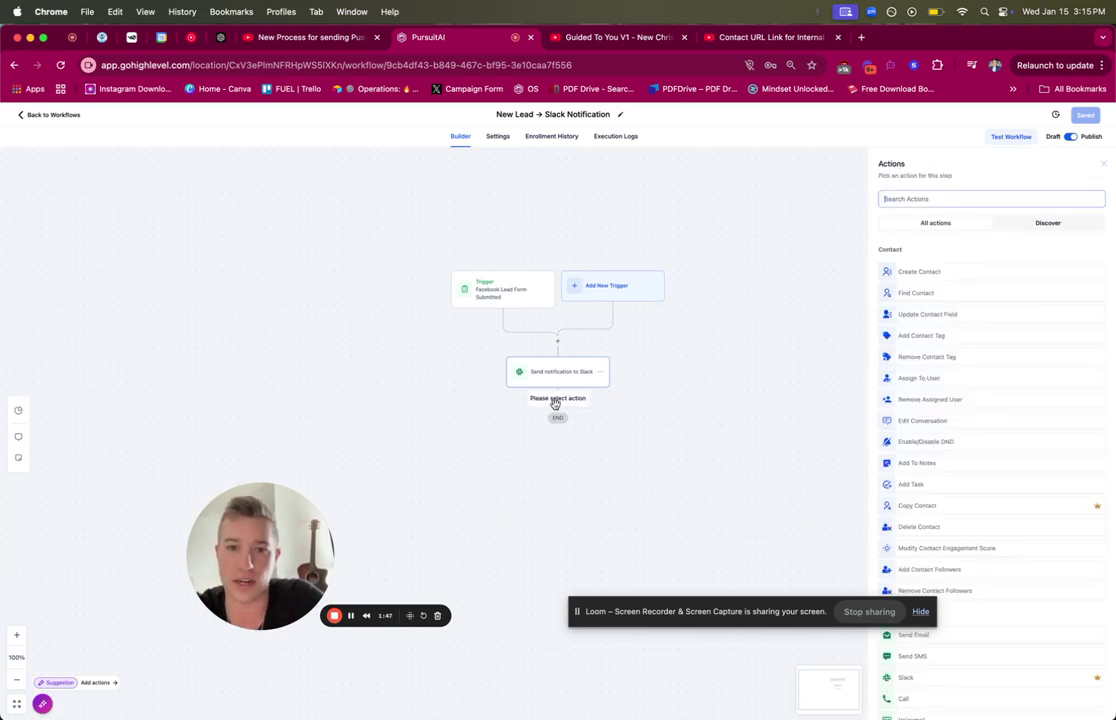
left_click(1003, 196)
type("sla")
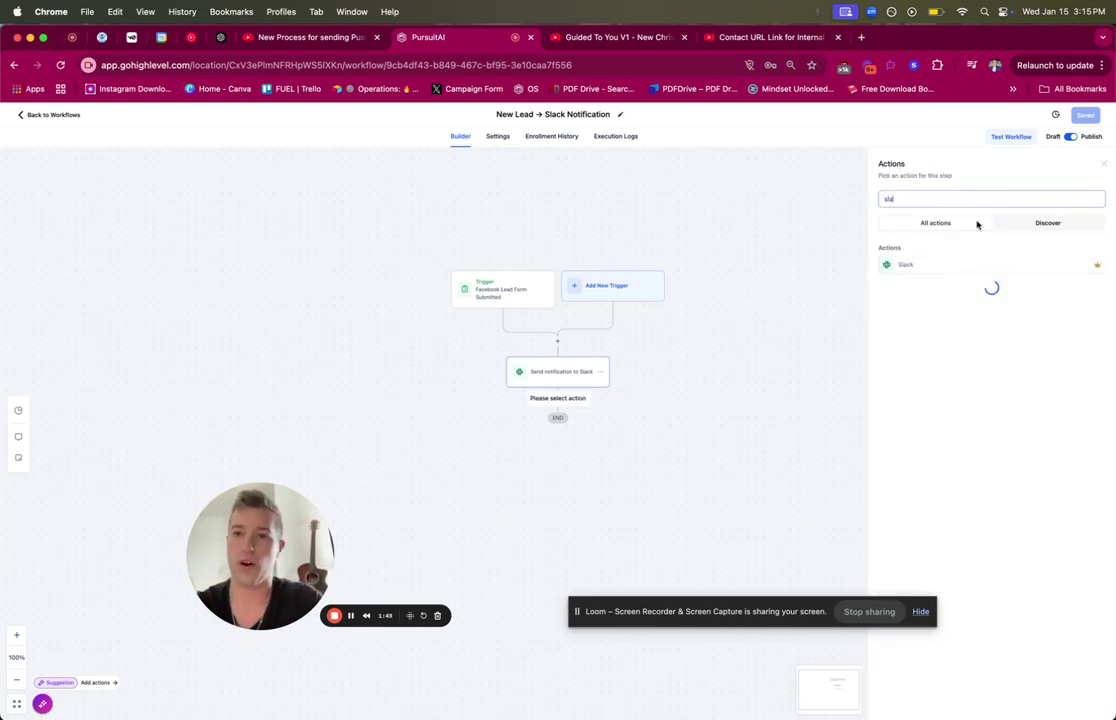
left_click(924, 266)
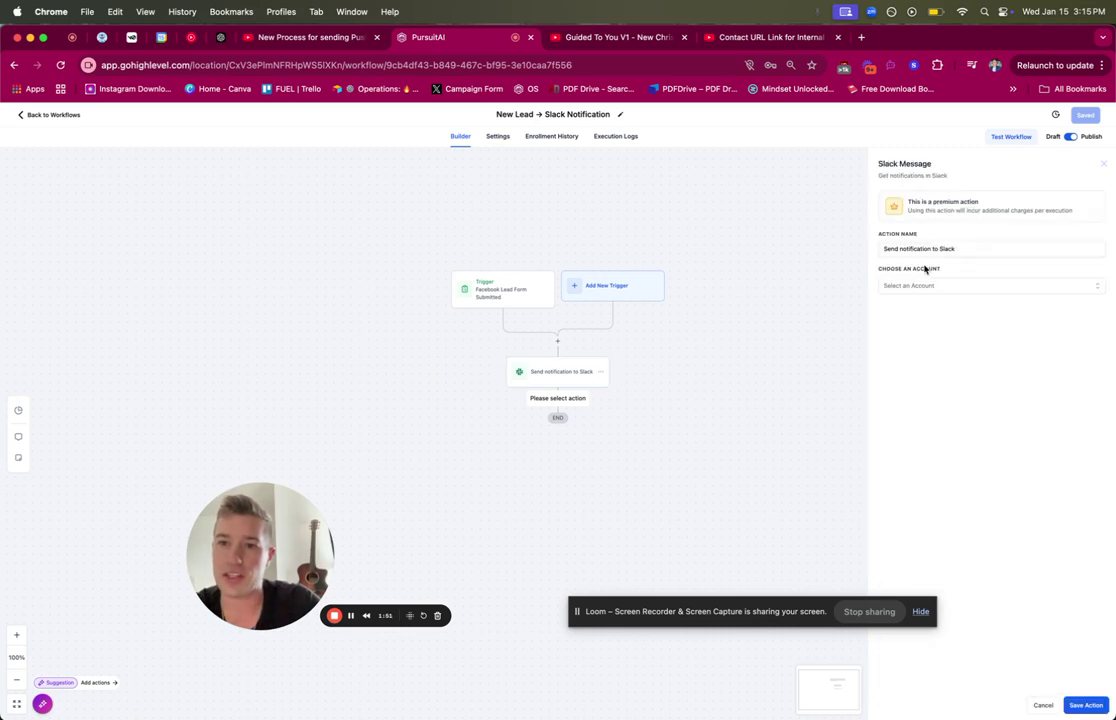
Set the Slack step to the connected workspace, Send Private Channel message, and the alerts channel
left_click(936, 286)
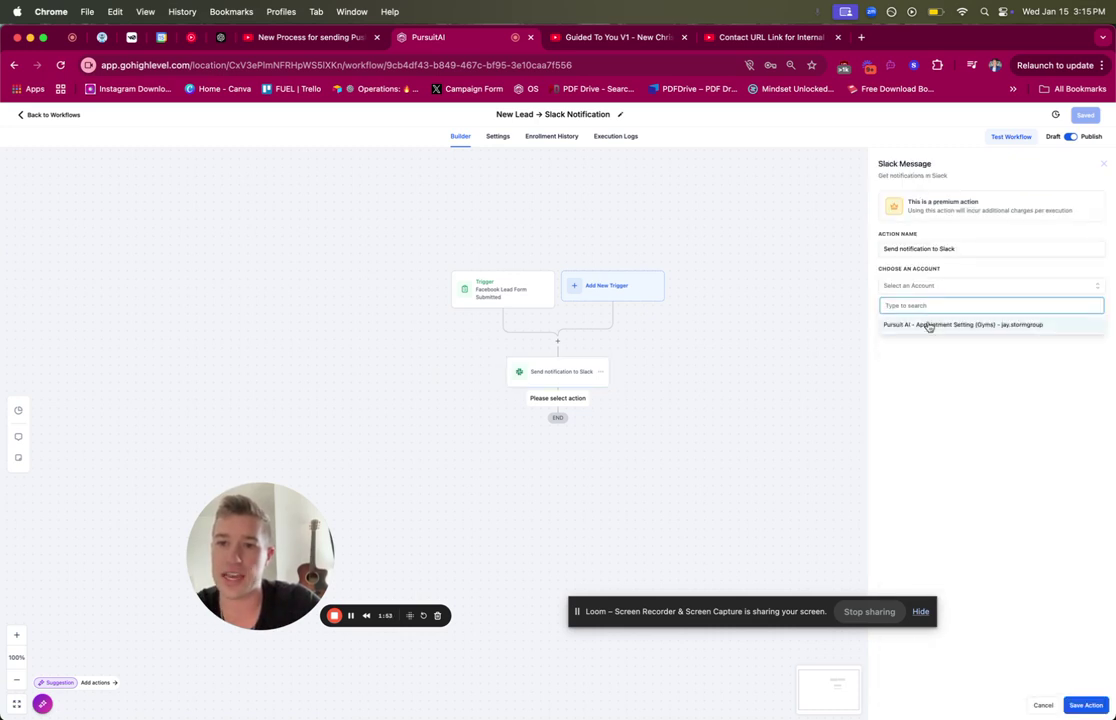
left_click(928, 326)
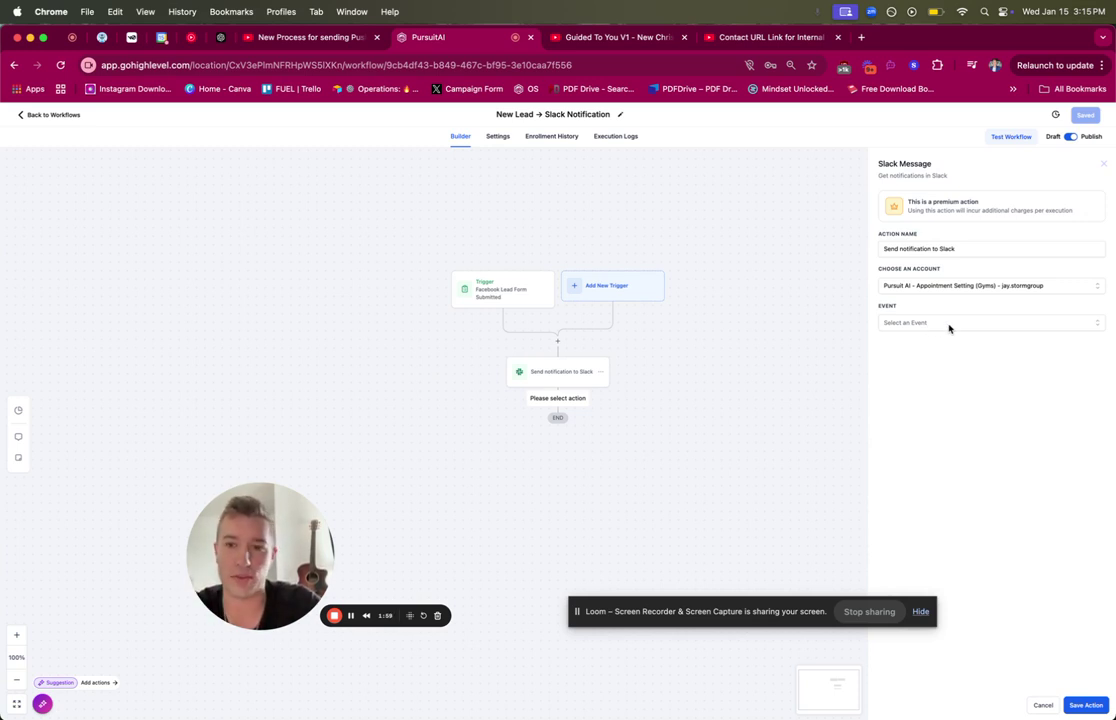
left_click(949, 323)
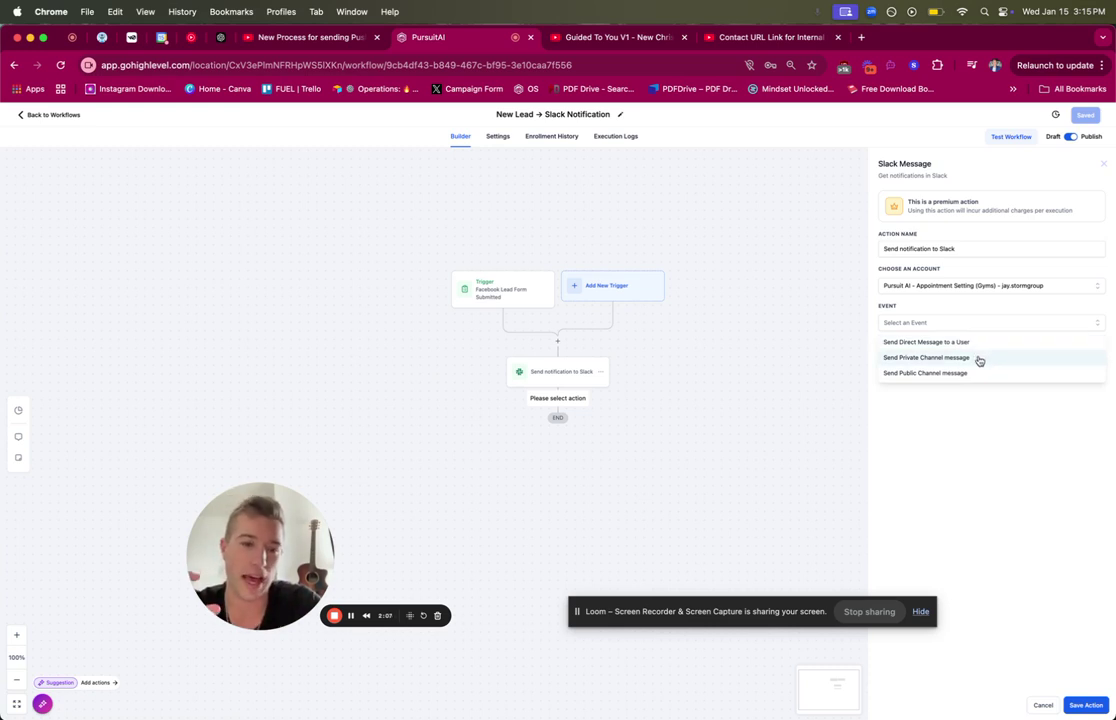
left_click(979, 358)
left_click(974, 359)
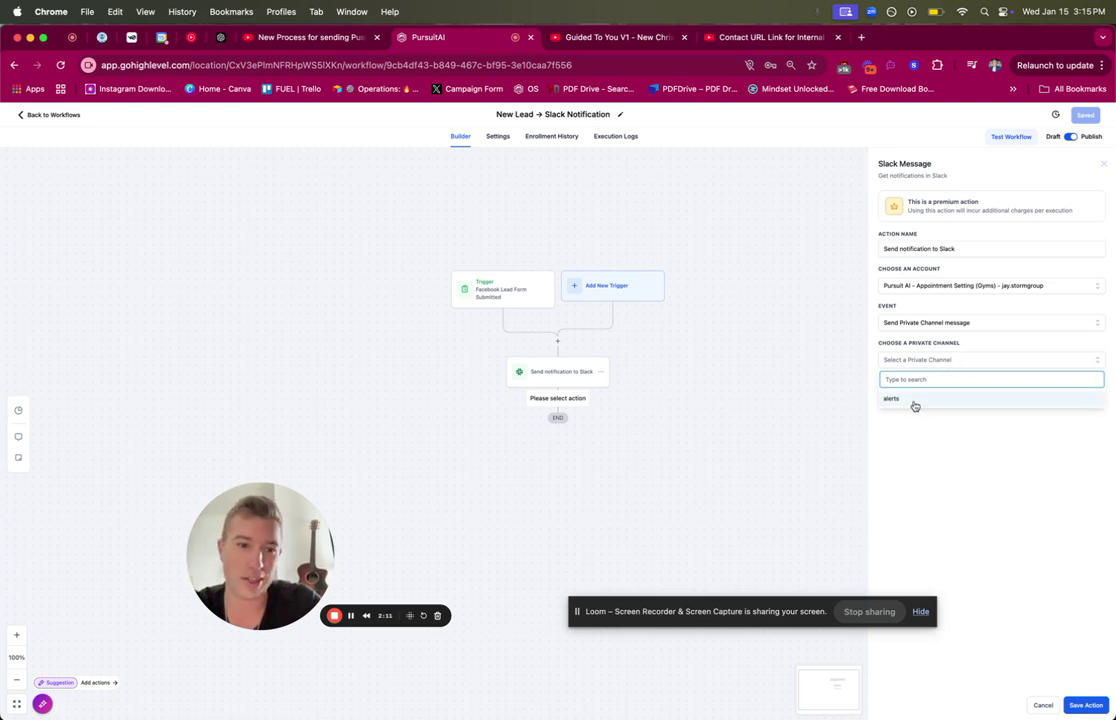
left_click(891, 398)
left_click(922, 418)
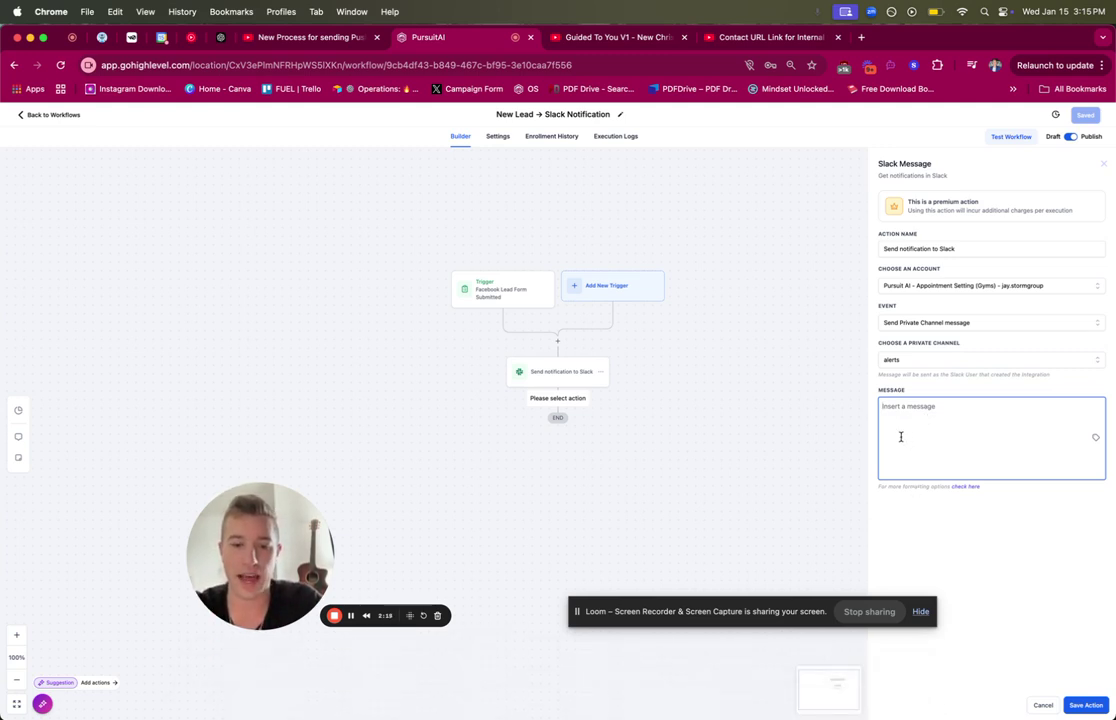
Paste the prepared message template and browse the contact and user custom value fields
type("*APPOINTMENT BOOKED* Congrats, an appointment is booked! {{location.name}} {{contact.first_name}} {{contact.last_name}} {{contact.email}} {{contact.phone}} https://app.gohighlevel.com/v2/location/cUtmBCBIFTbp5fk6TxhY/contacts/detail/{{contact.id}}")
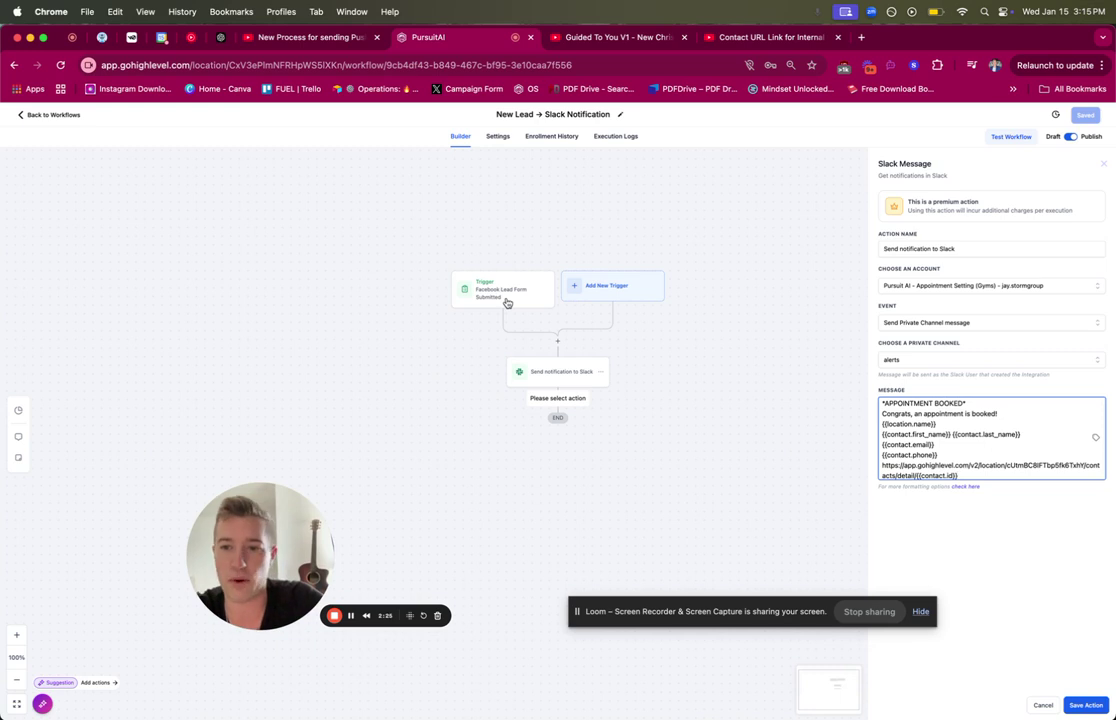
left_click_drag(941, 425, 866, 425)
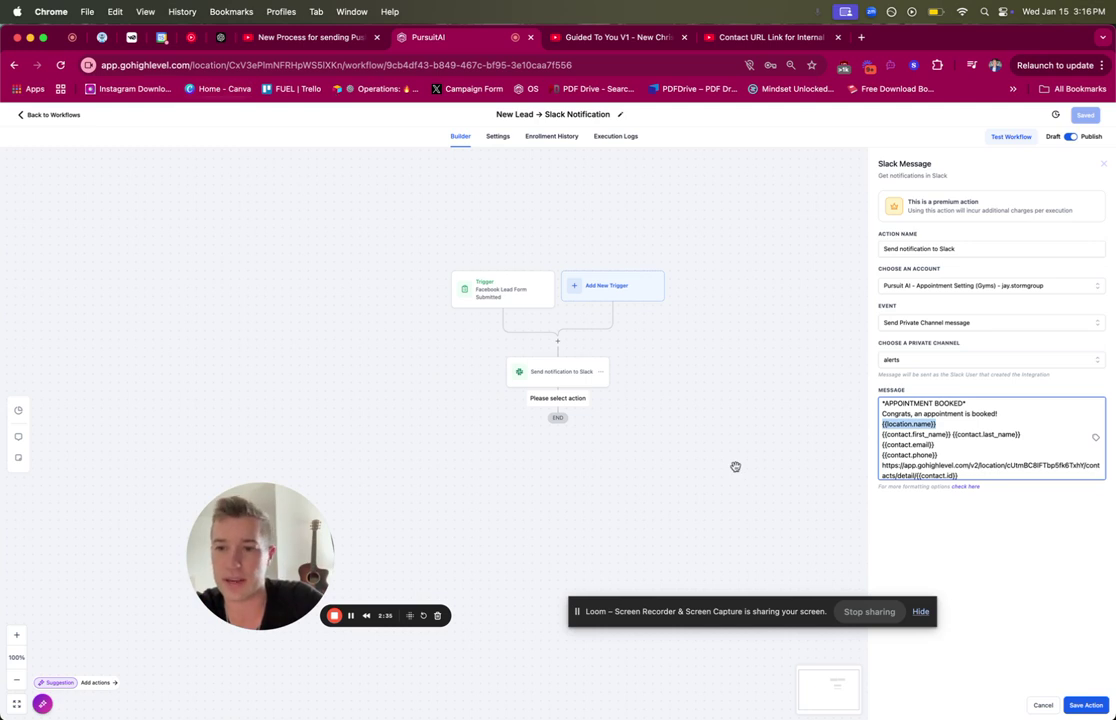
left_click(948, 435)
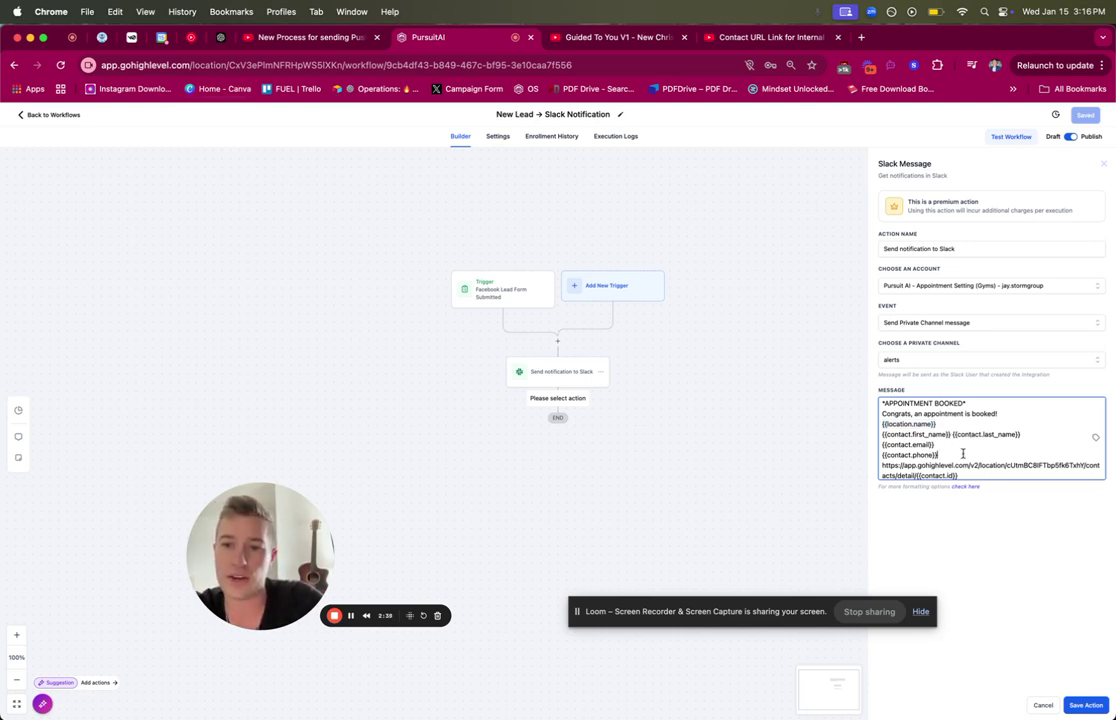
left_click(1097, 440)
left_click(1084, 436)
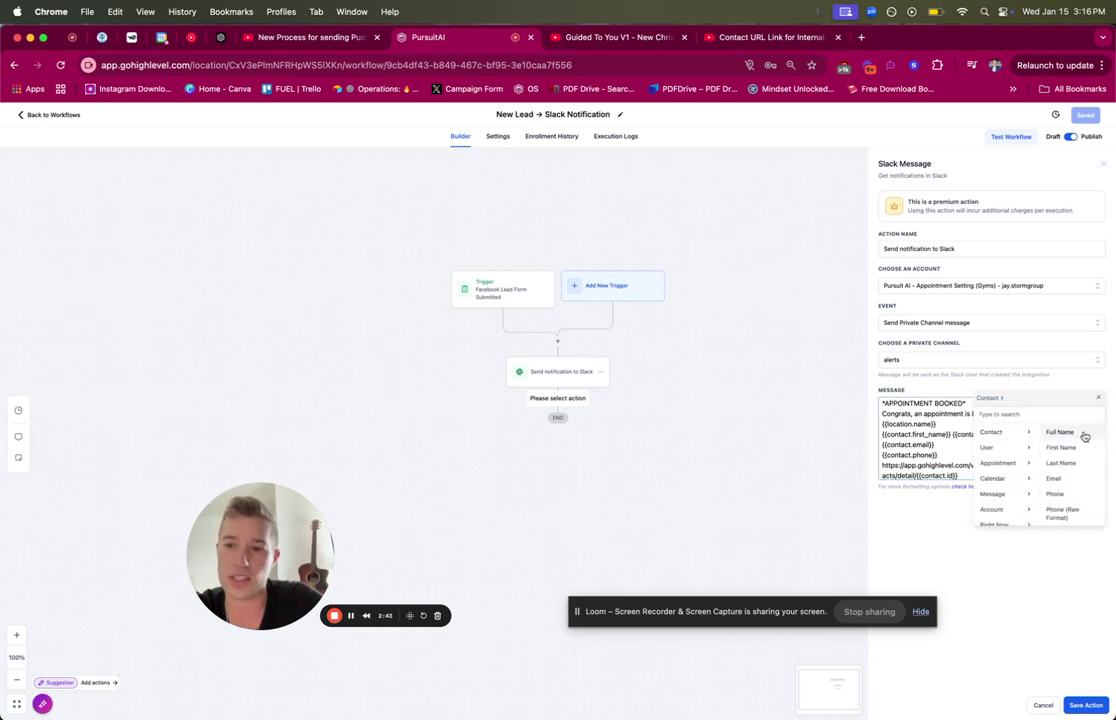
left_click(1007, 448)
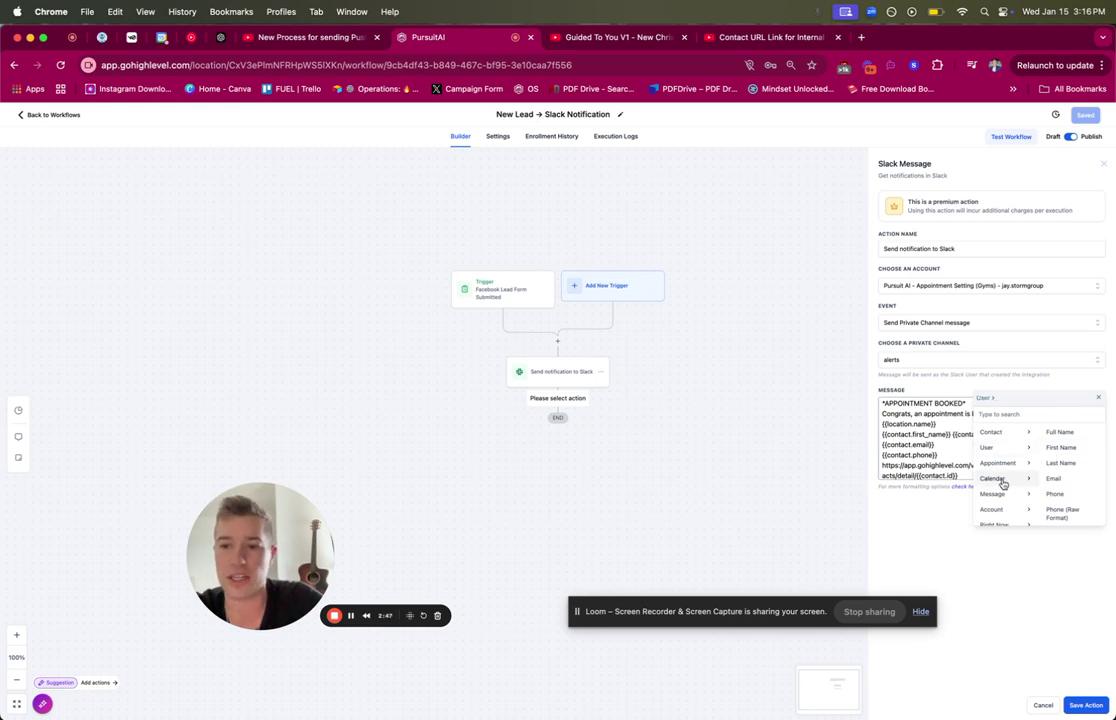
left_click(1098, 398)
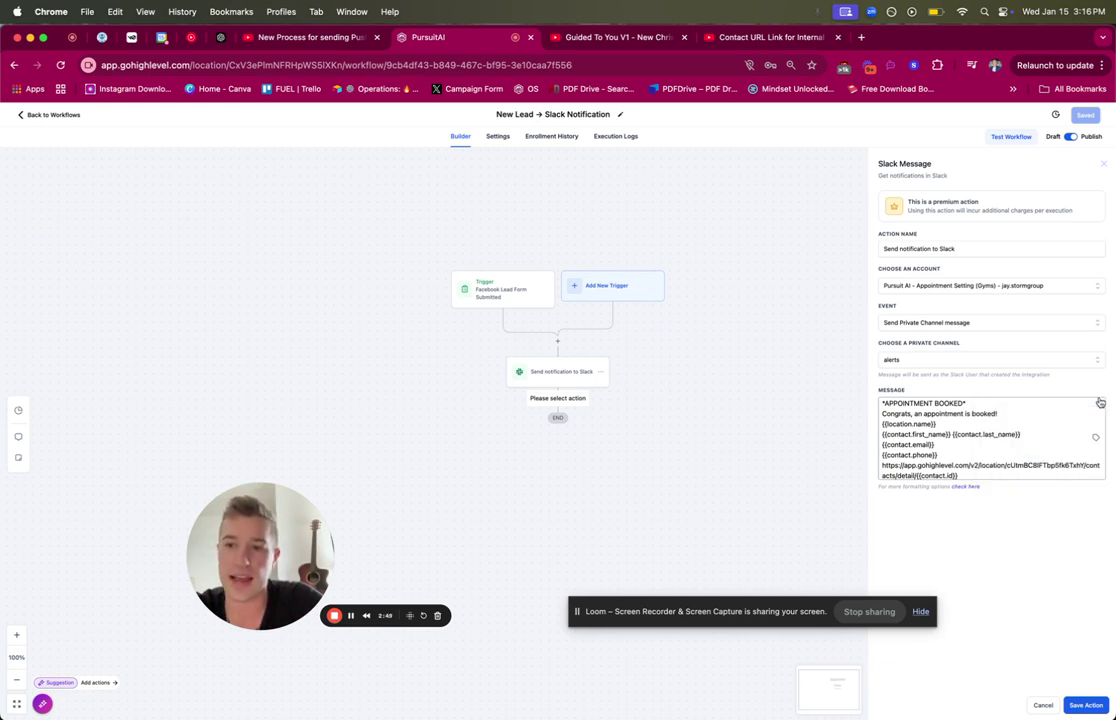
Review the contact link line, then cancel the Slack step without saving
scroll(950, 455, "down", 1)
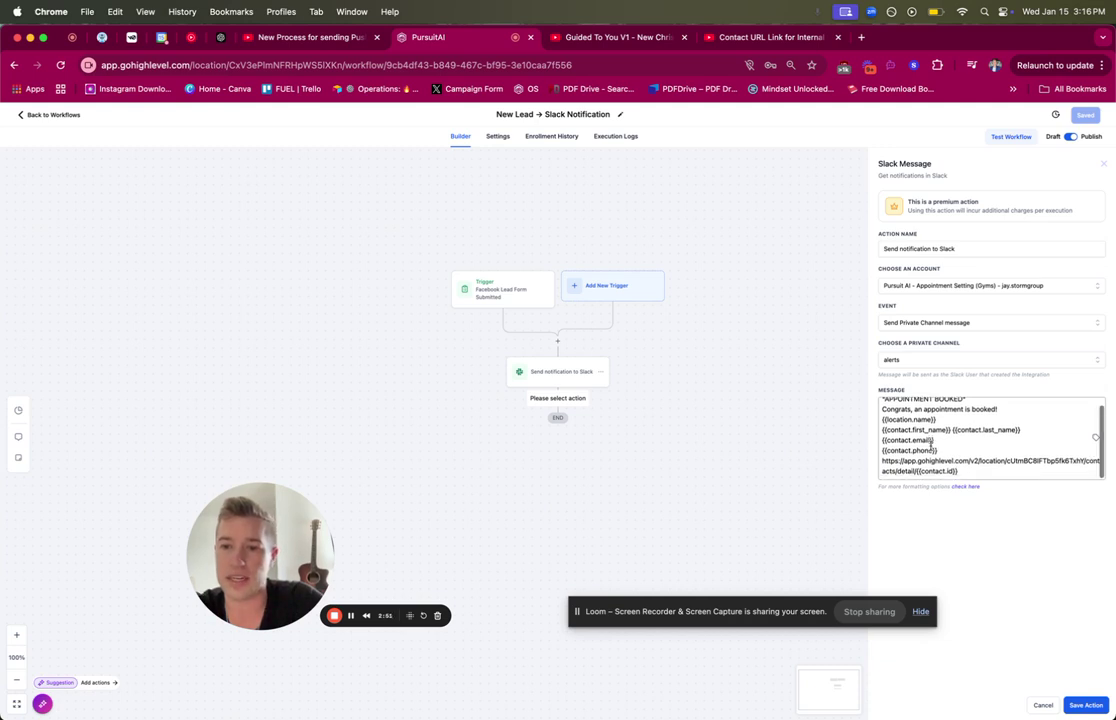
left_click_drag(971, 470, 864, 459)
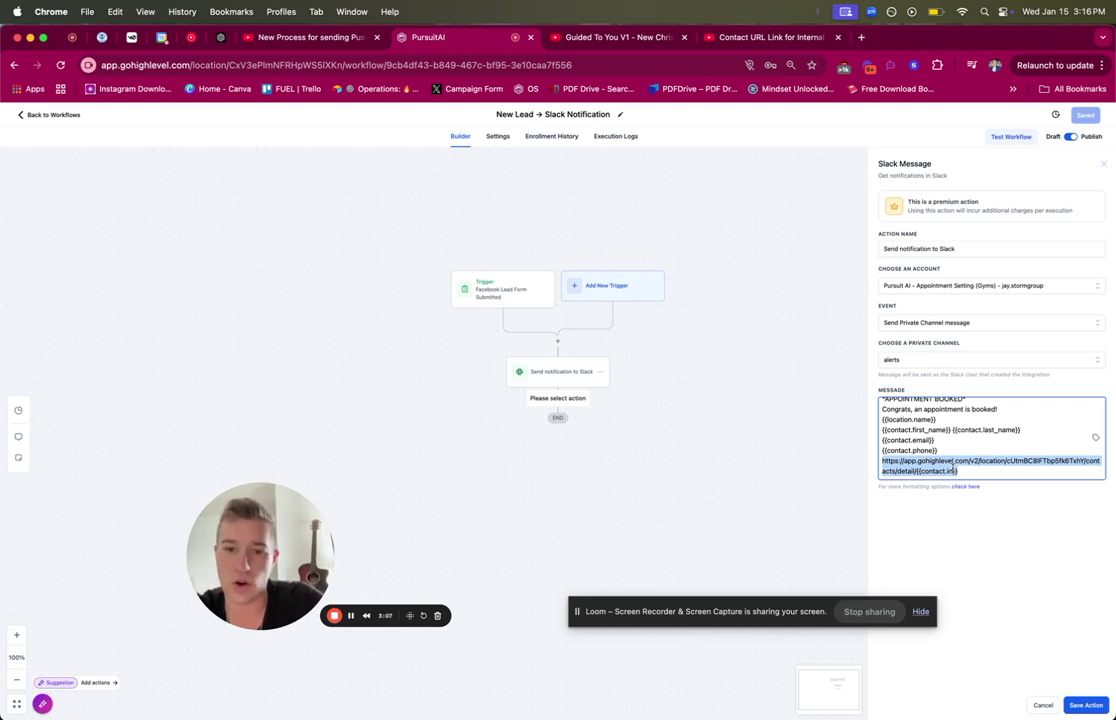
left_click(803, 444)
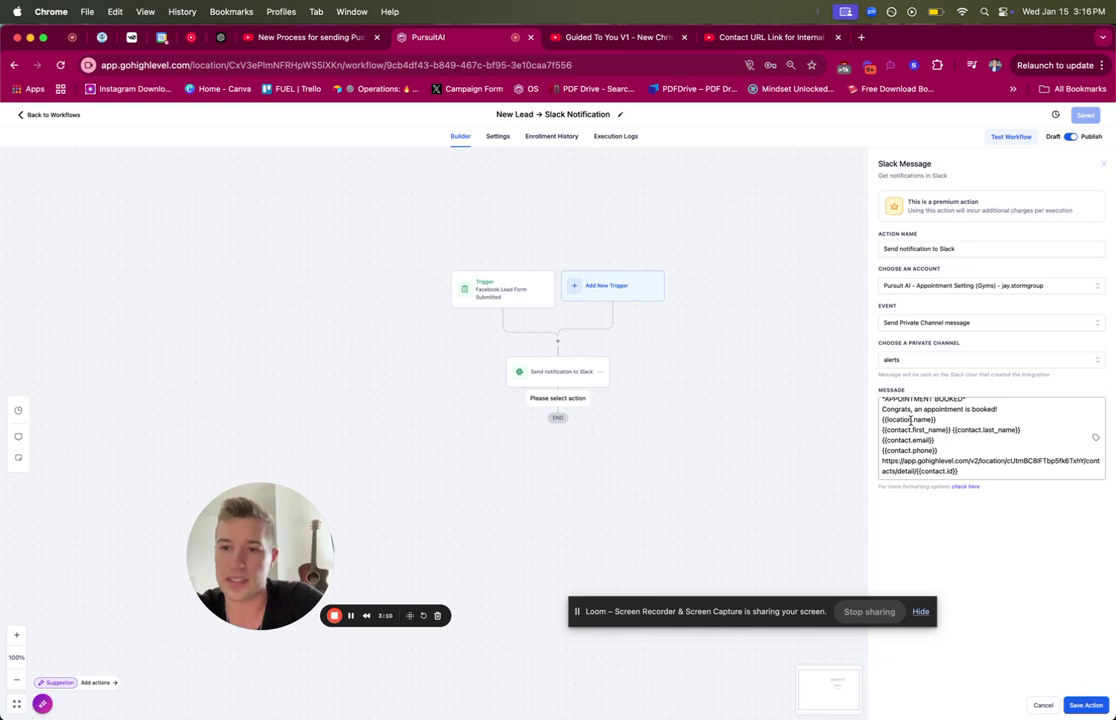
left_click(1043, 704)
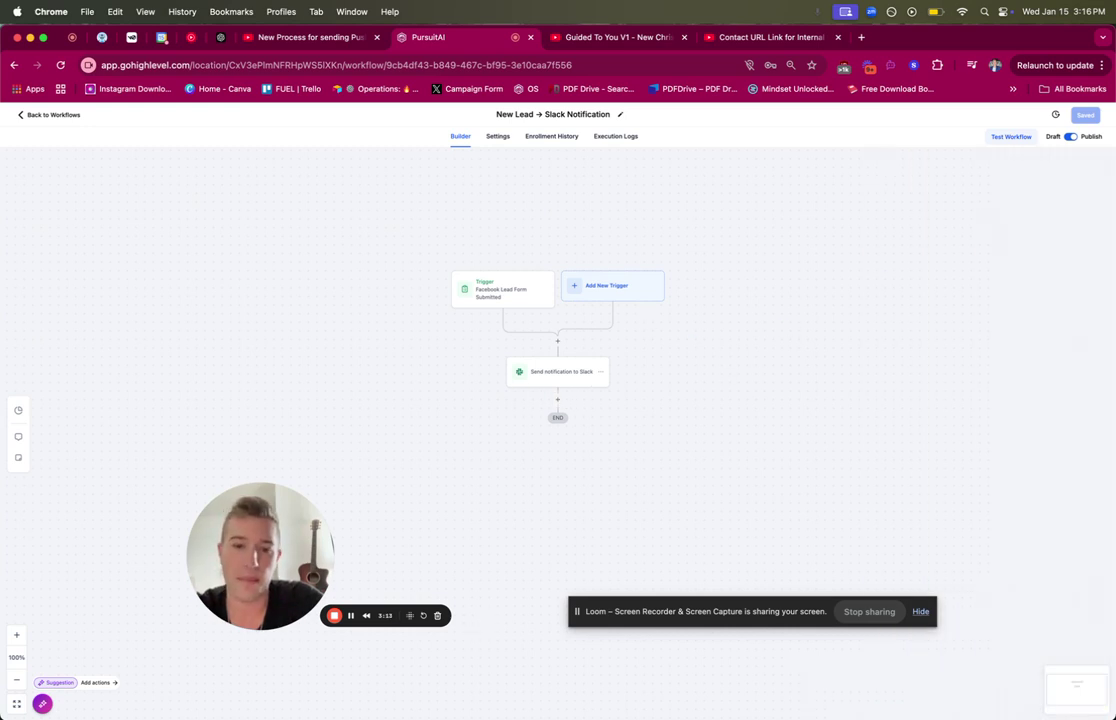
mouse_move(432, 690)
left_click(376, 692)
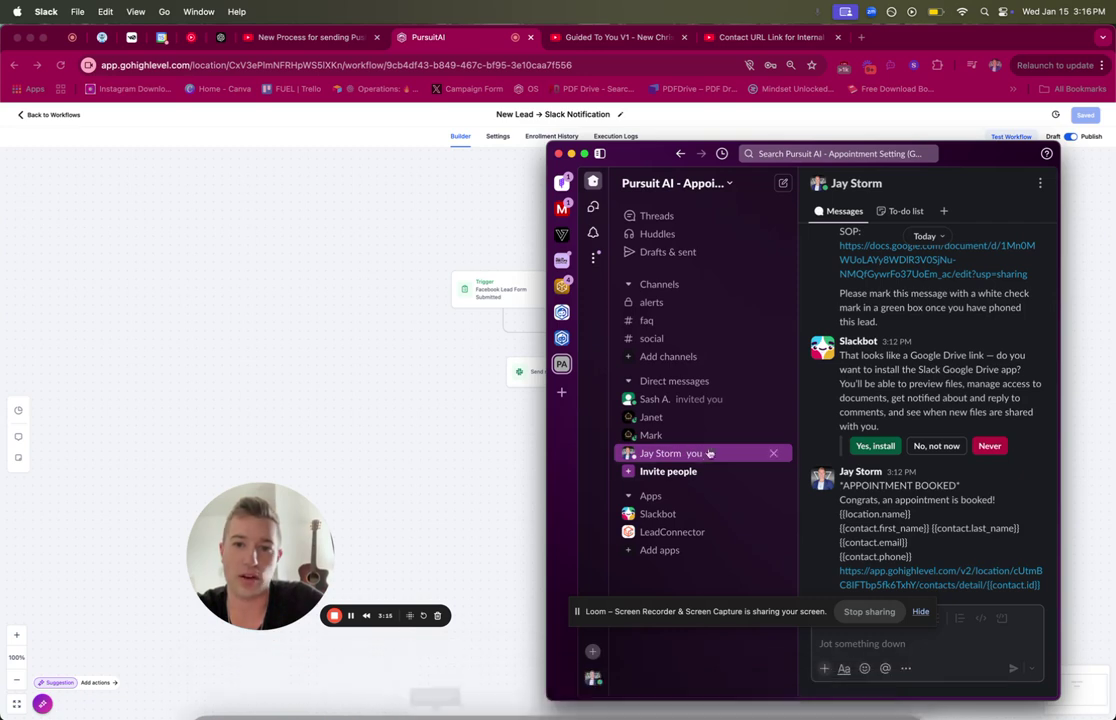
left_click(649, 303)
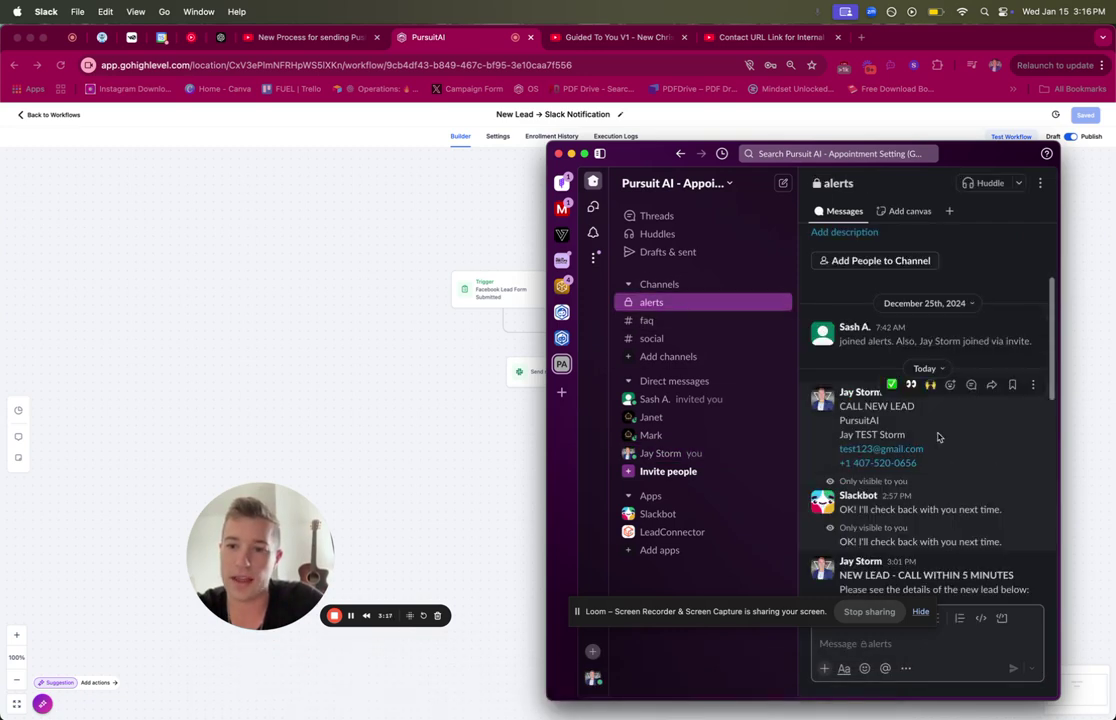
scroll(938, 435, "down", 5)
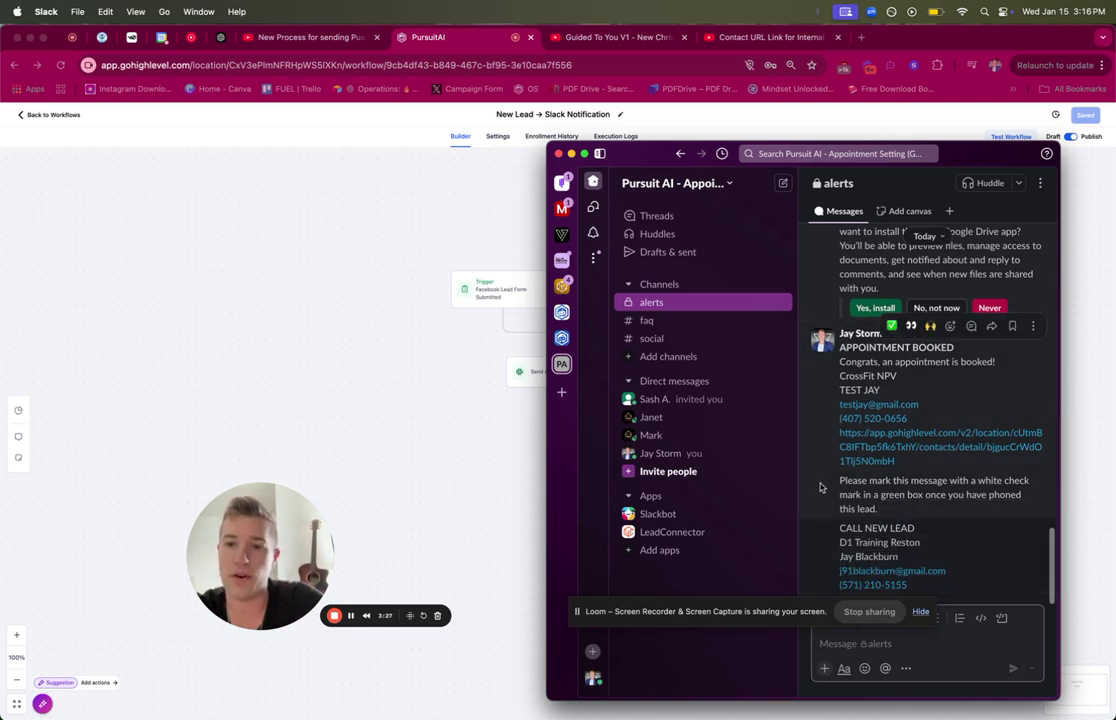
scroll(820, 487, "up", 1)
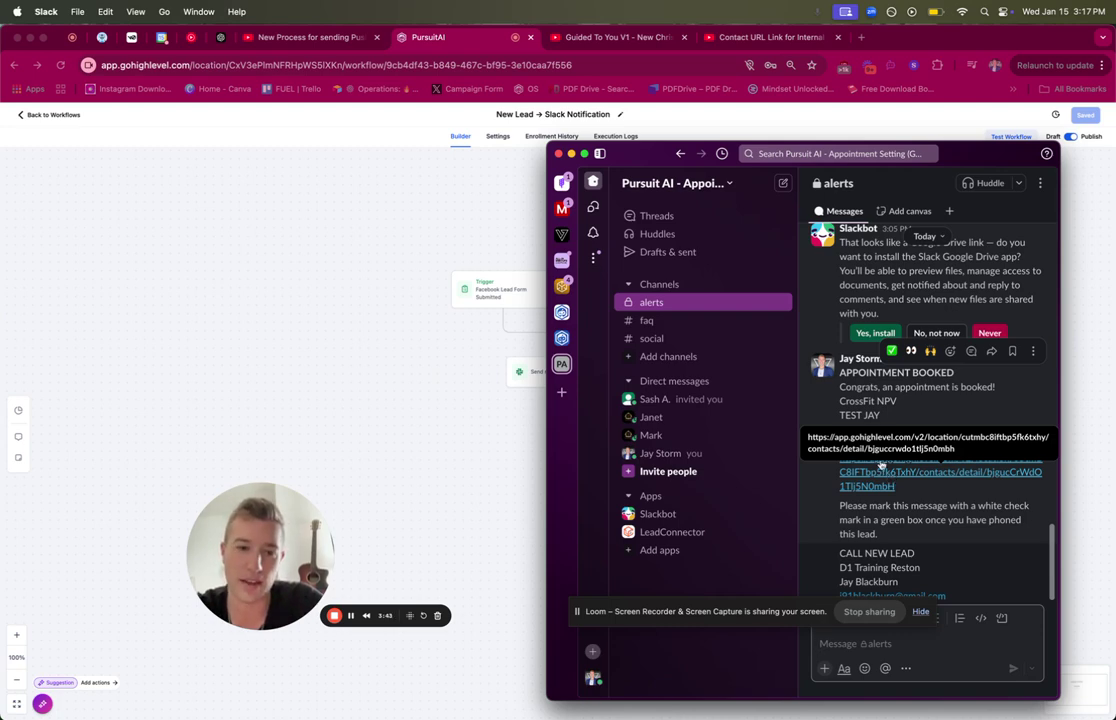
scroll(888, 480, "up", 5)
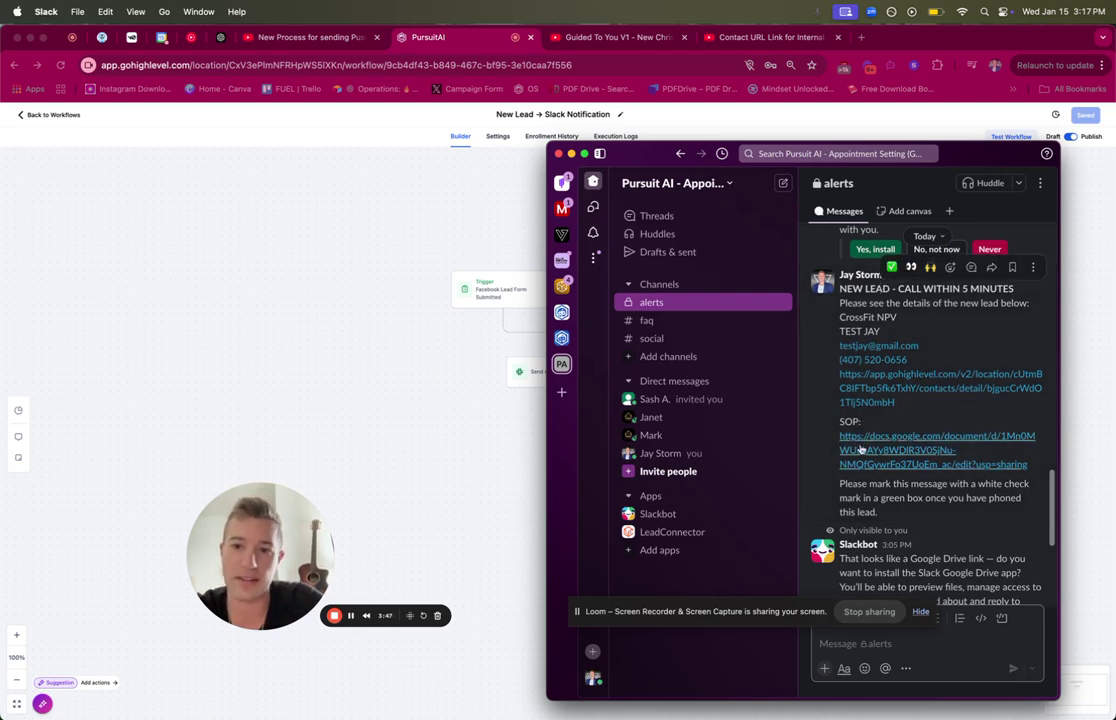
scroll(880, 450, "down", 1)
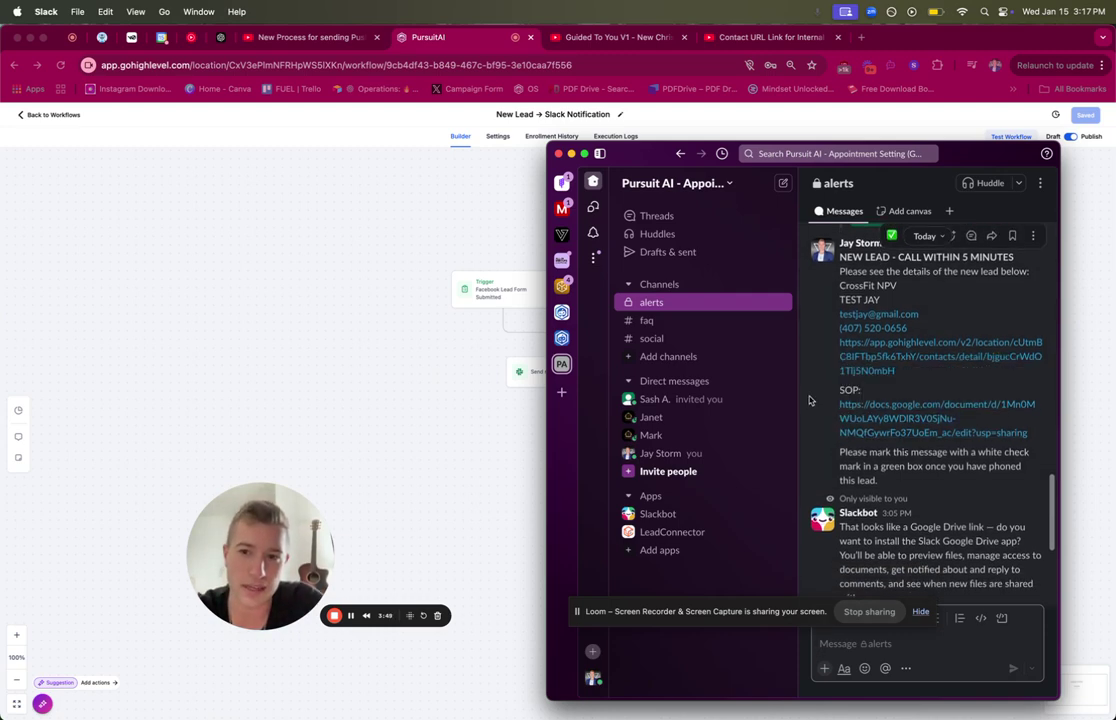
scroll(810, 400, "down", 6)
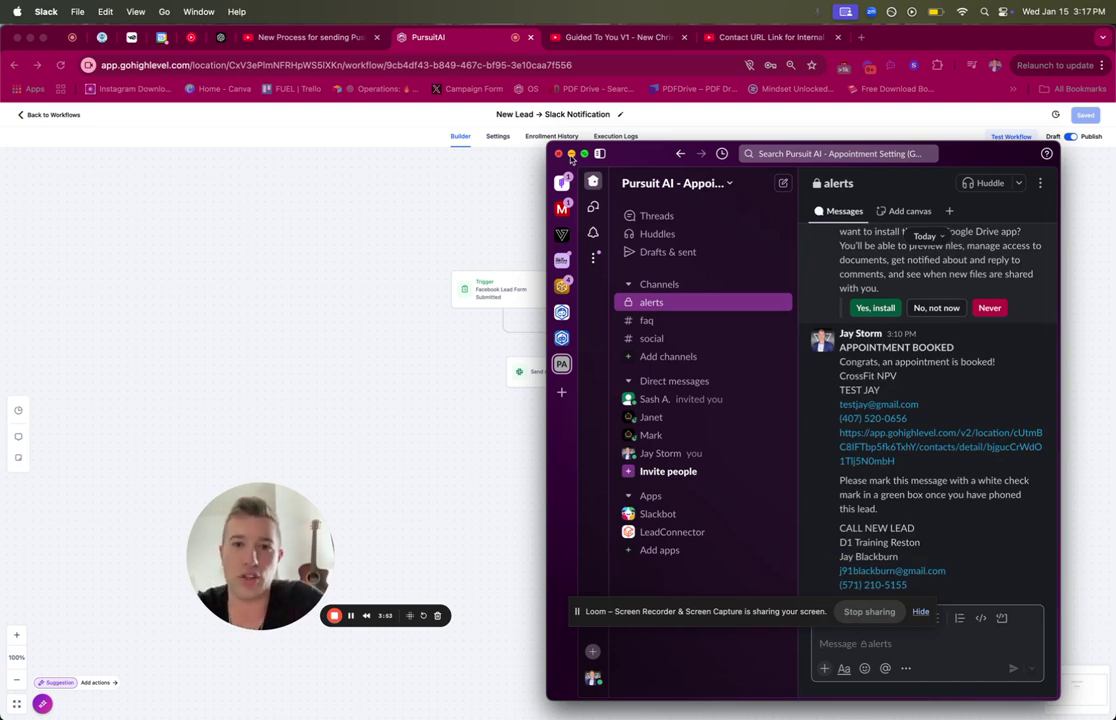
left_click(470, 395)
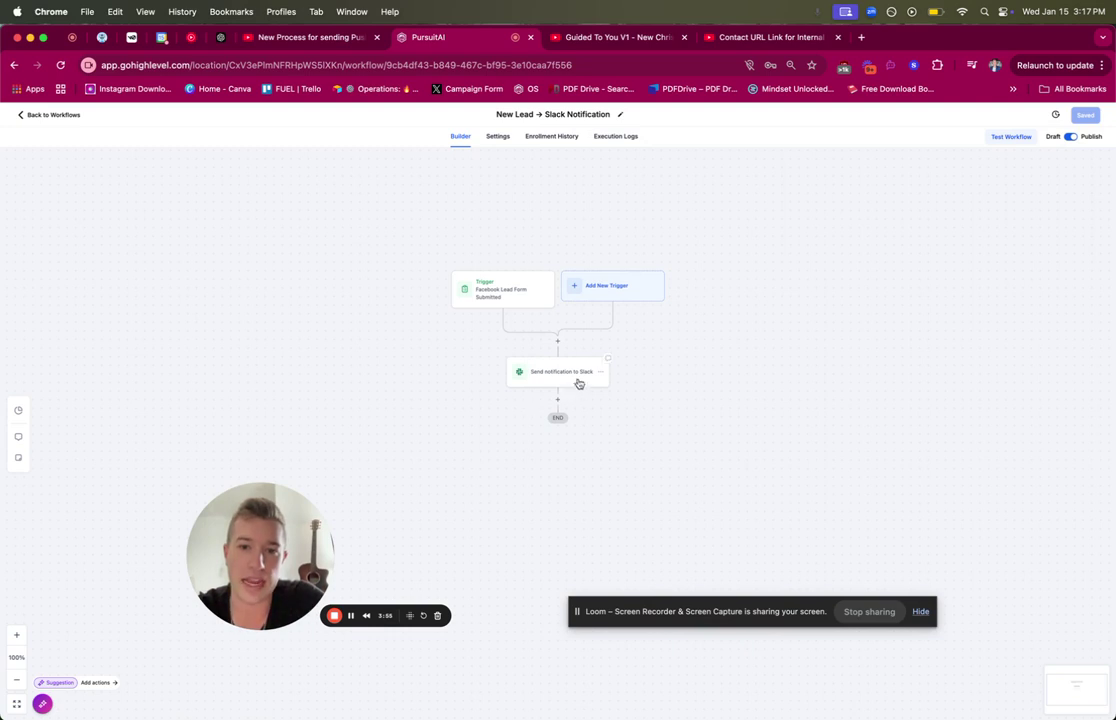
Select the full NEW LEAD - CALL WITHIN 5 MINUTES template in Slack's personal notes conversation
left_click(565, 376)
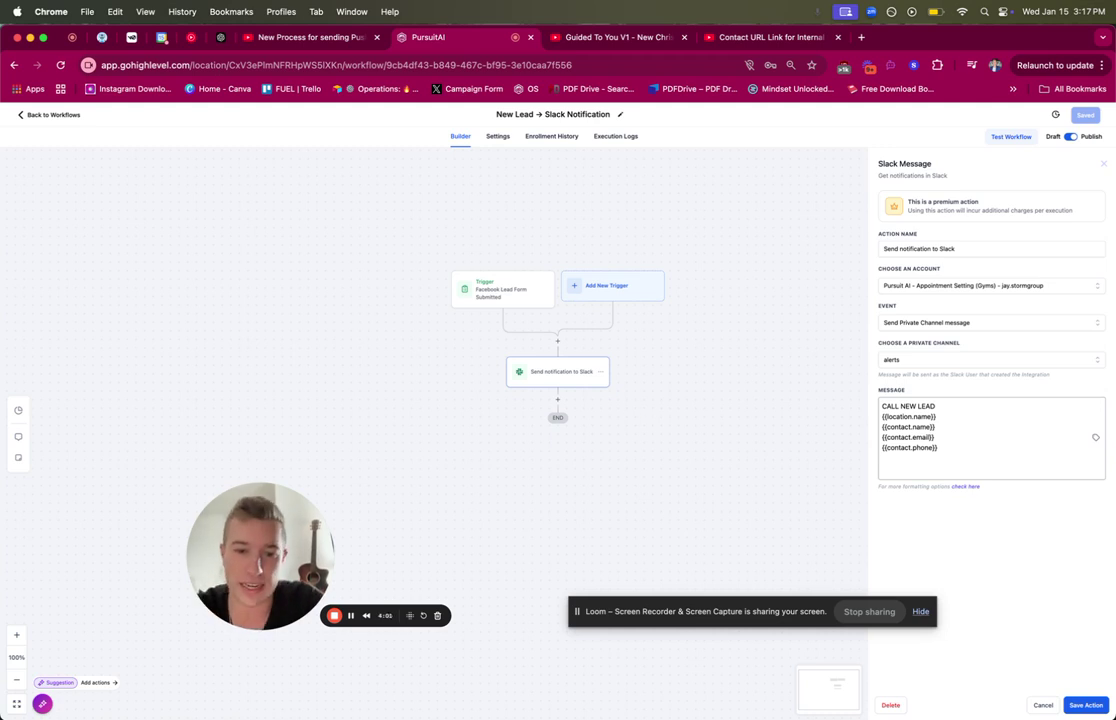
mouse_move(340, 700)
left_click(384, 690)
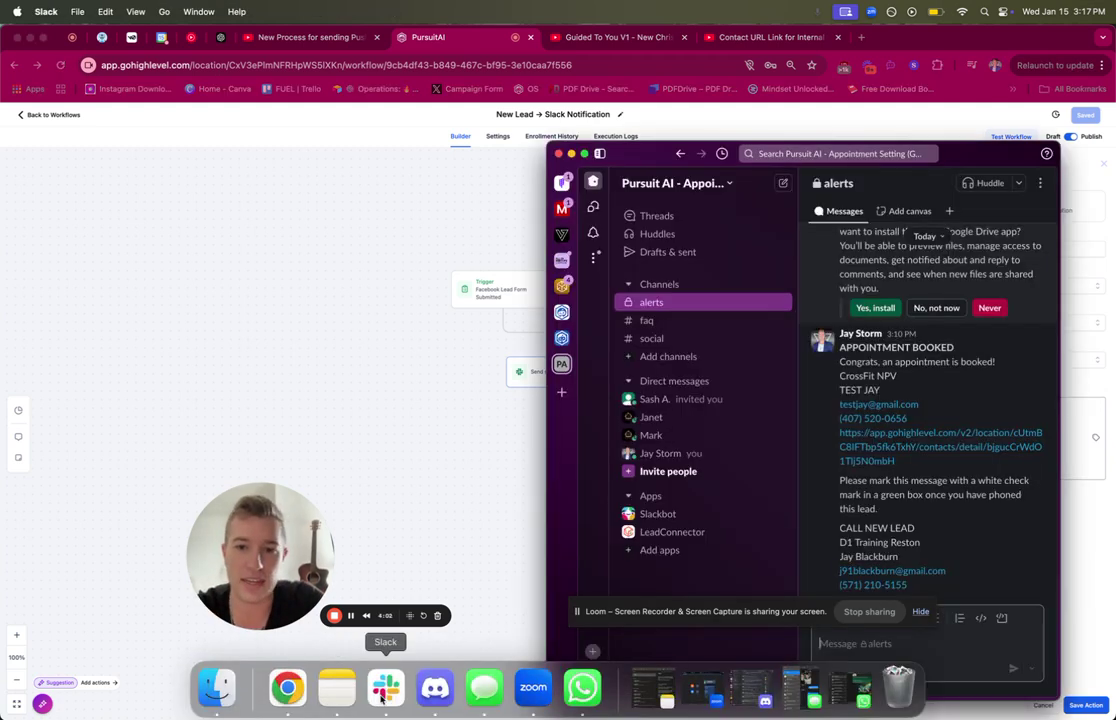
left_click(674, 455)
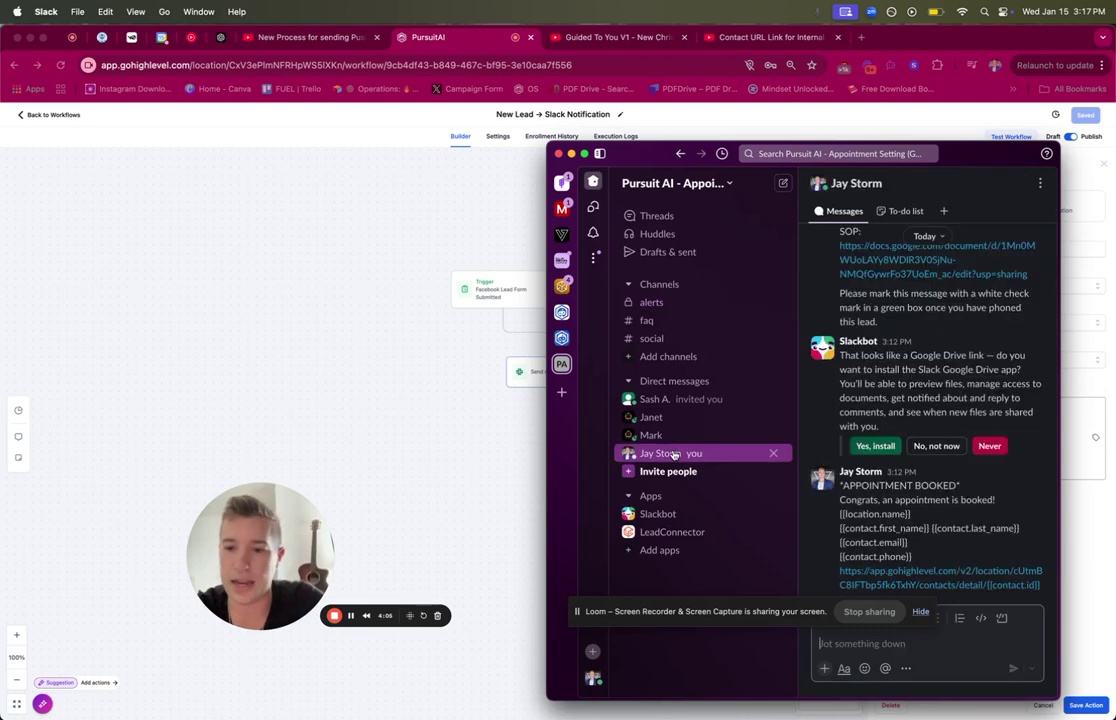
scroll(950, 521, "up", 5)
left_click_drag(893, 518, 838, 308)
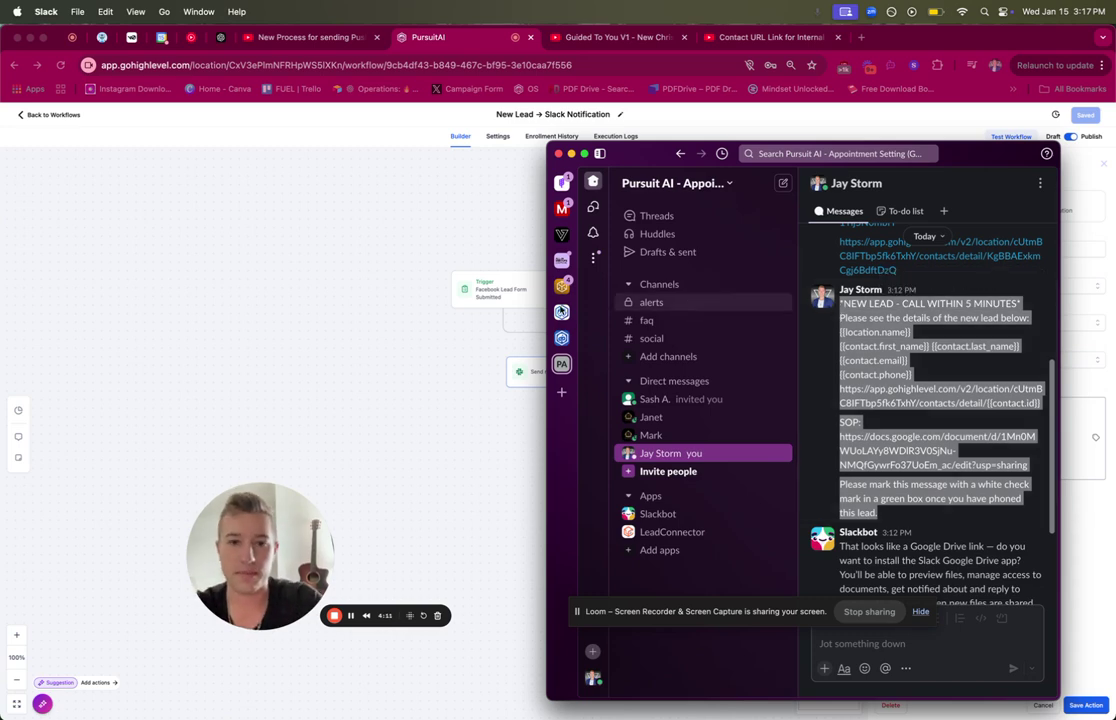
left_click(403, 295)
Replace the Slack message with the copied new-lead and SOP template, then save action and workflow
left_click(951, 448)
key("super+a")
key("super+v")
scroll(922, 406, "up", 5)
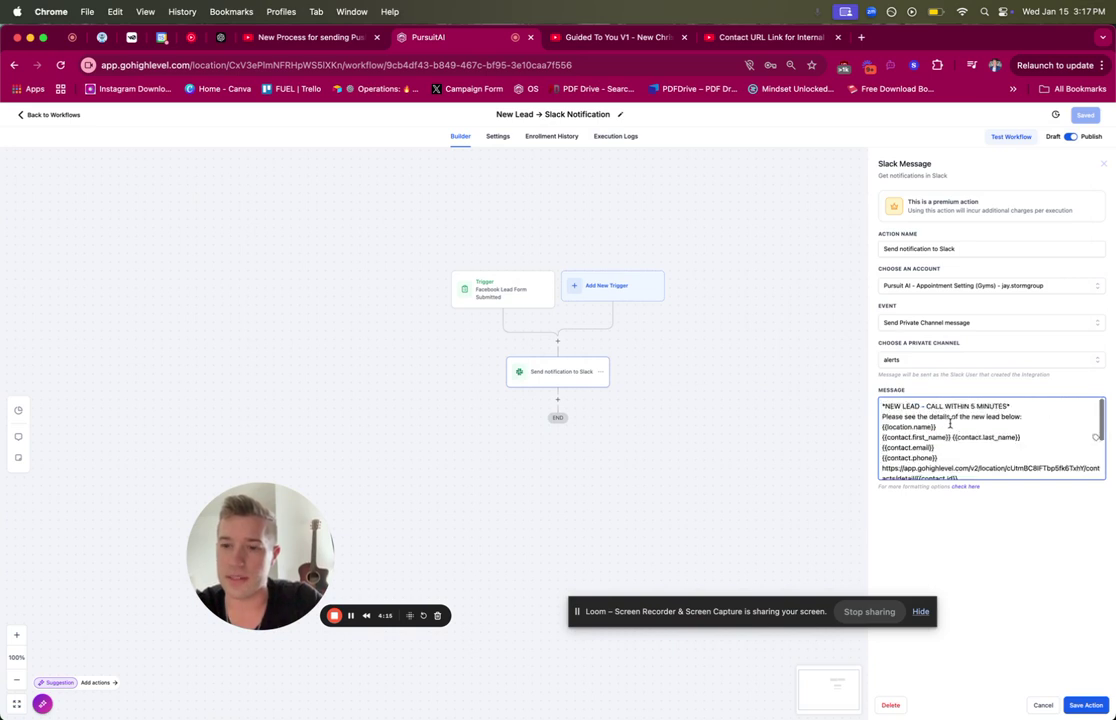
scroll(990, 430, "down", 4)
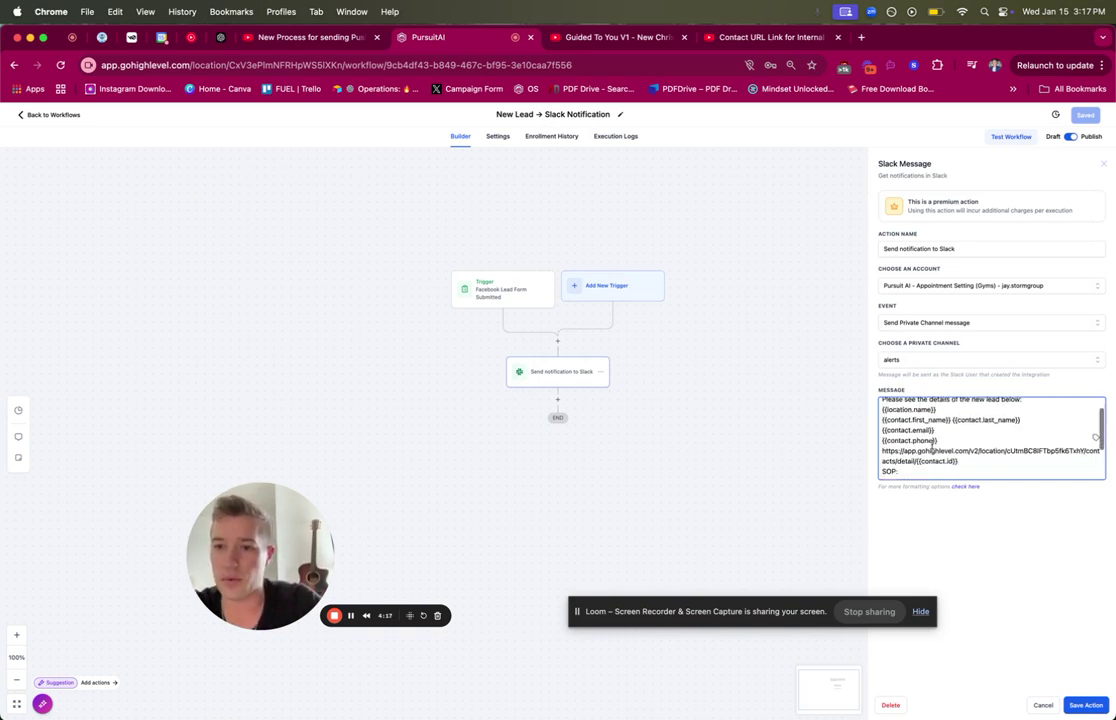
scroll(930, 425, "up", 2)
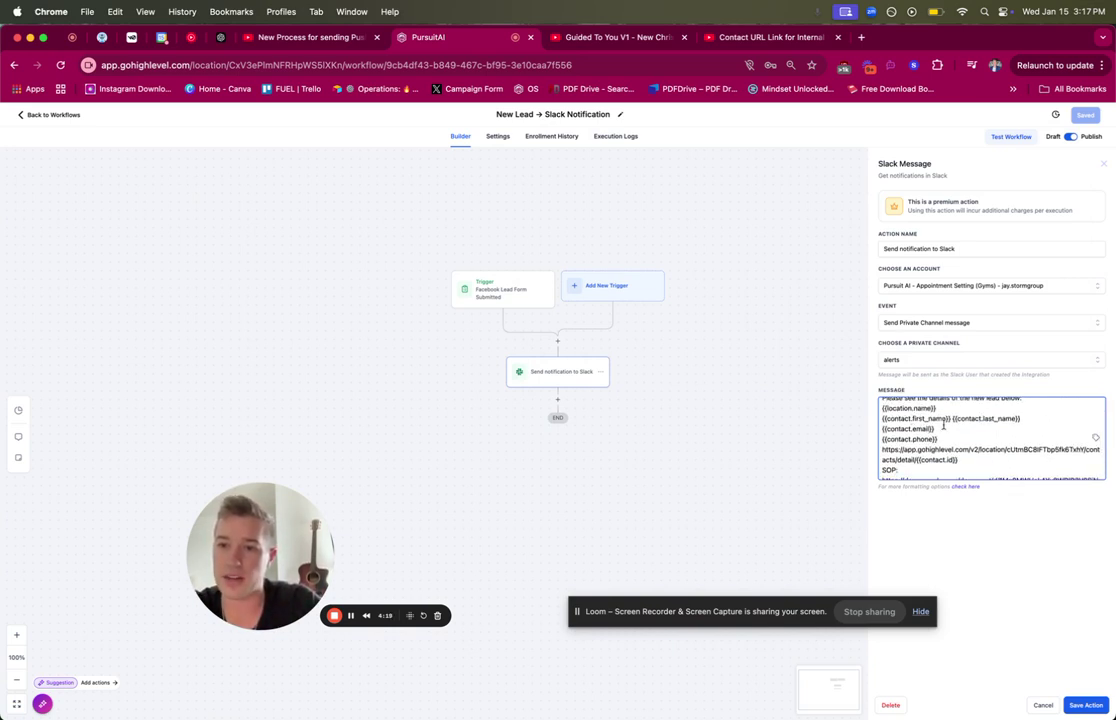
scroll(912, 449, "down", 2)
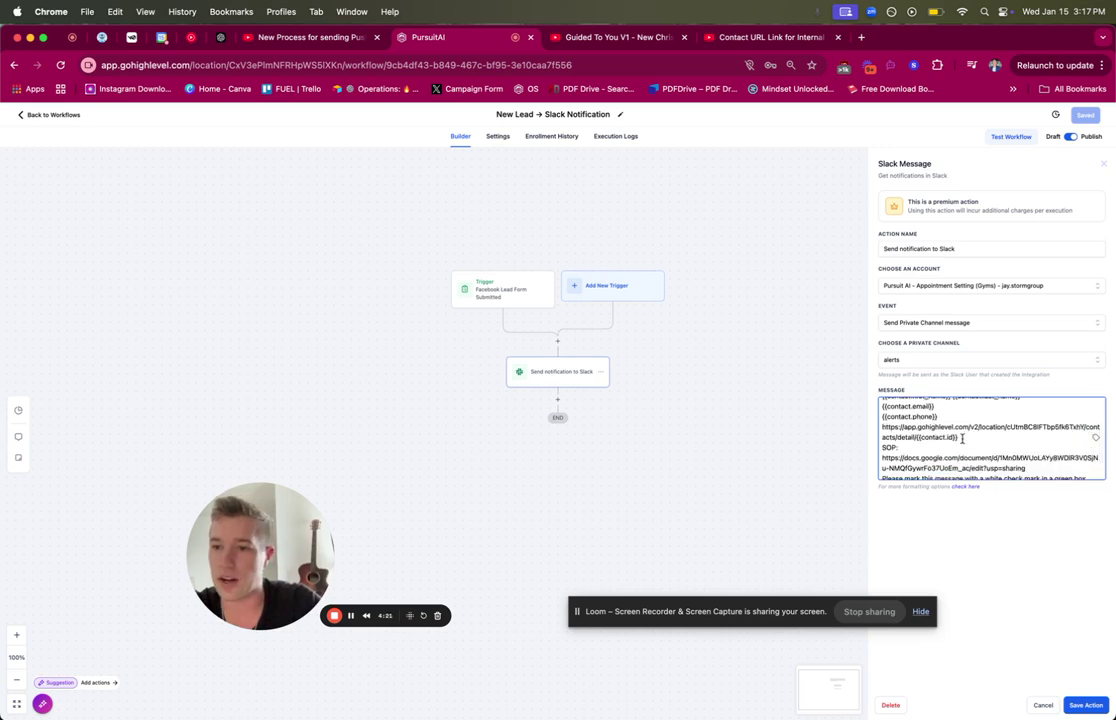
left_click_drag(881, 427, 957, 437)
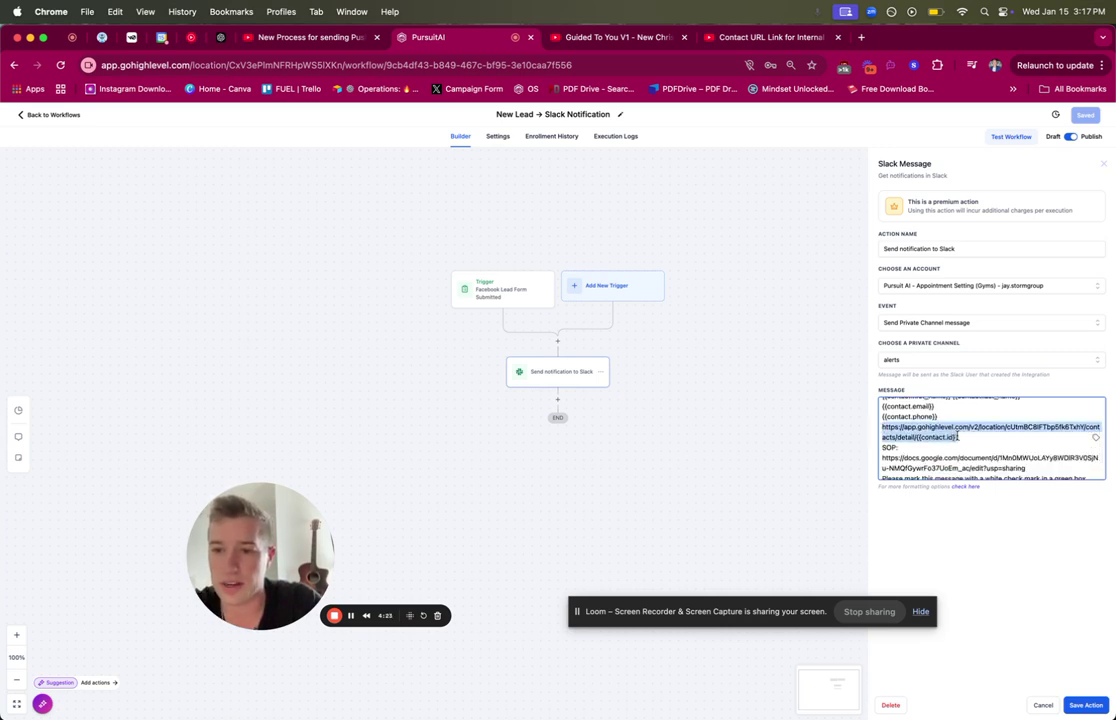
left_click(948, 437)
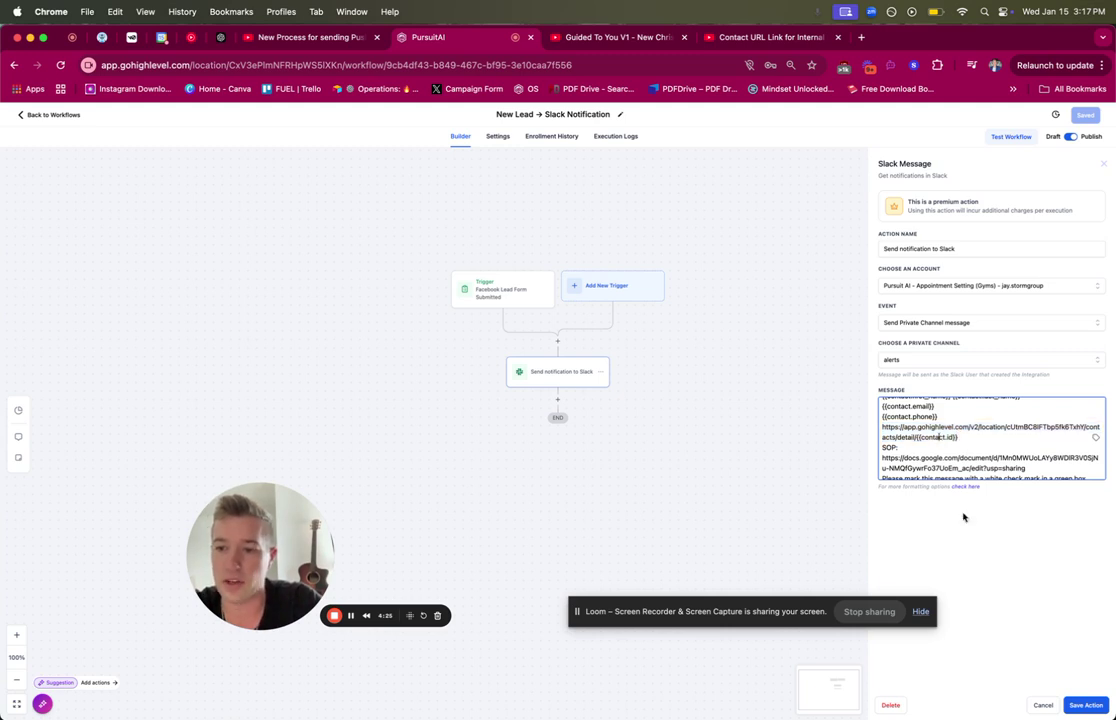
left_click(1096, 709)
left_click(1089, 116)
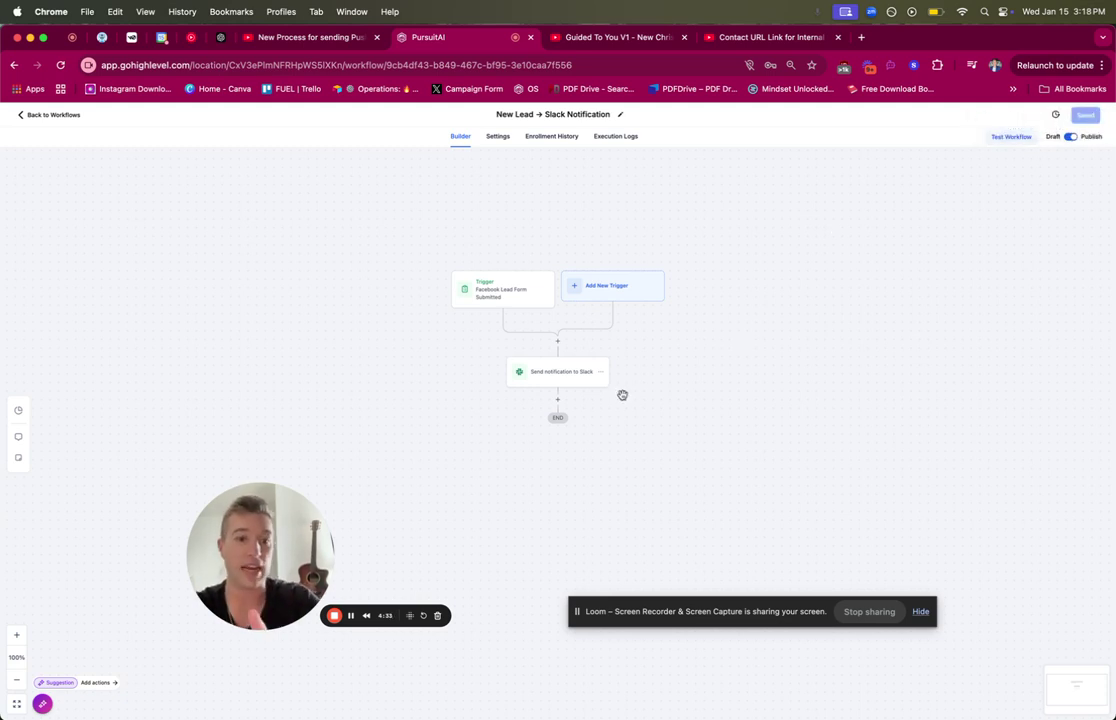
Copy the location ID from a contact page's URL, then reopen the New Lead → Slack Notification workflow
left_click(25, 118)
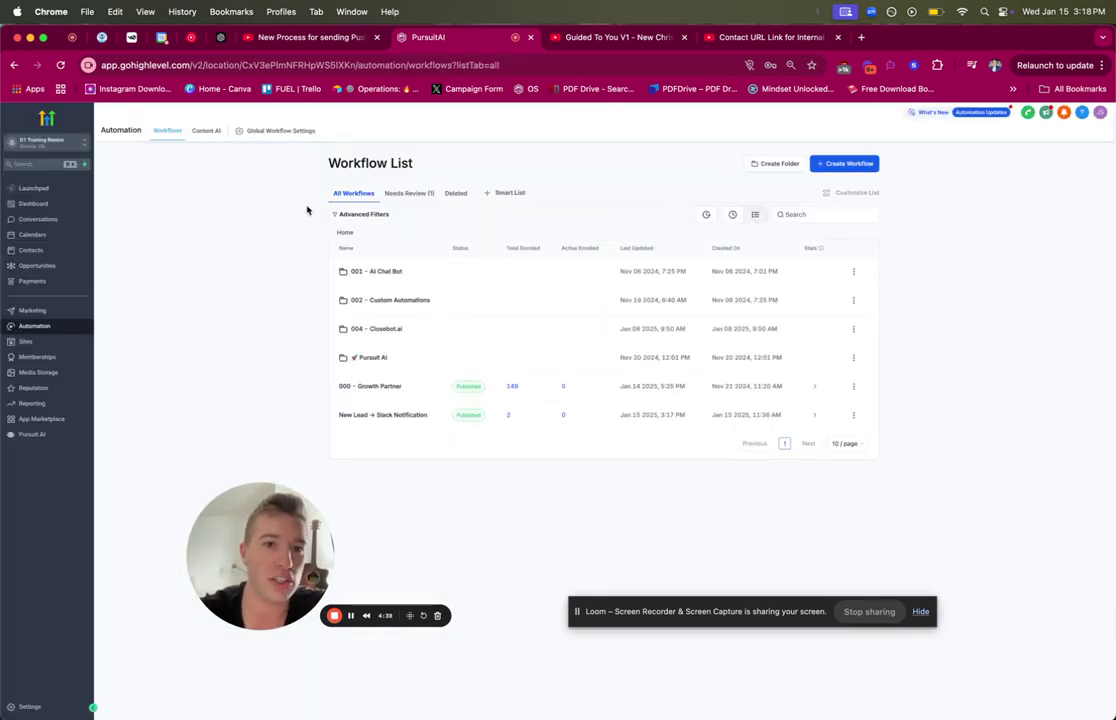
left_click(52, 251)
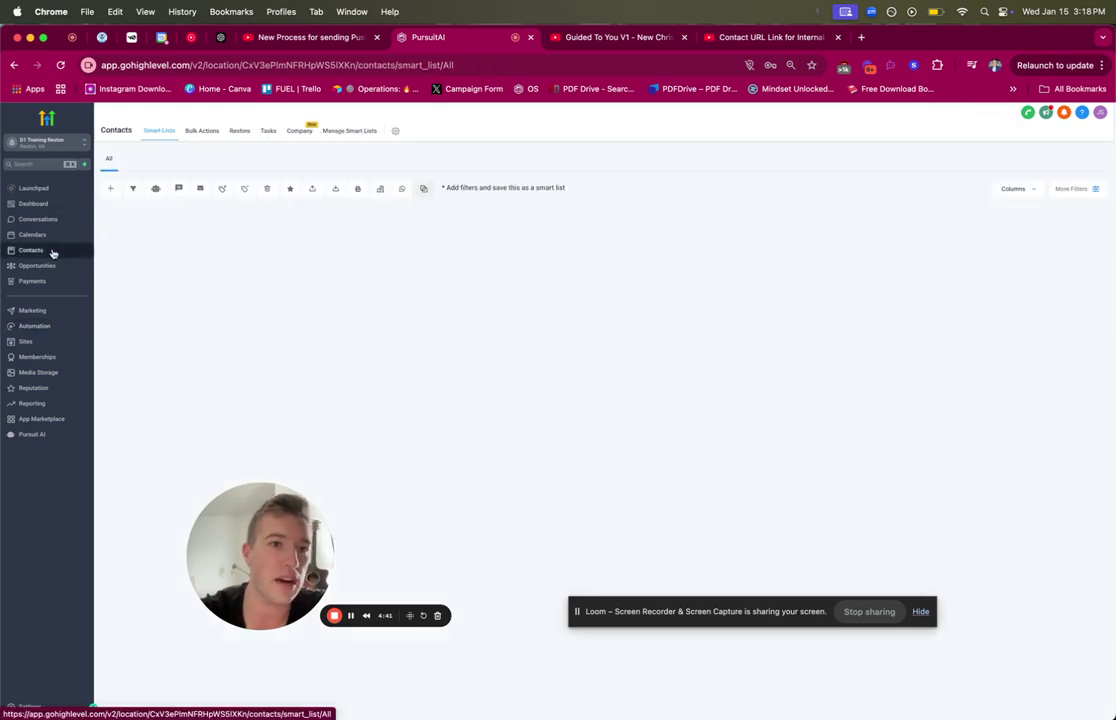
left_click(210, 252)
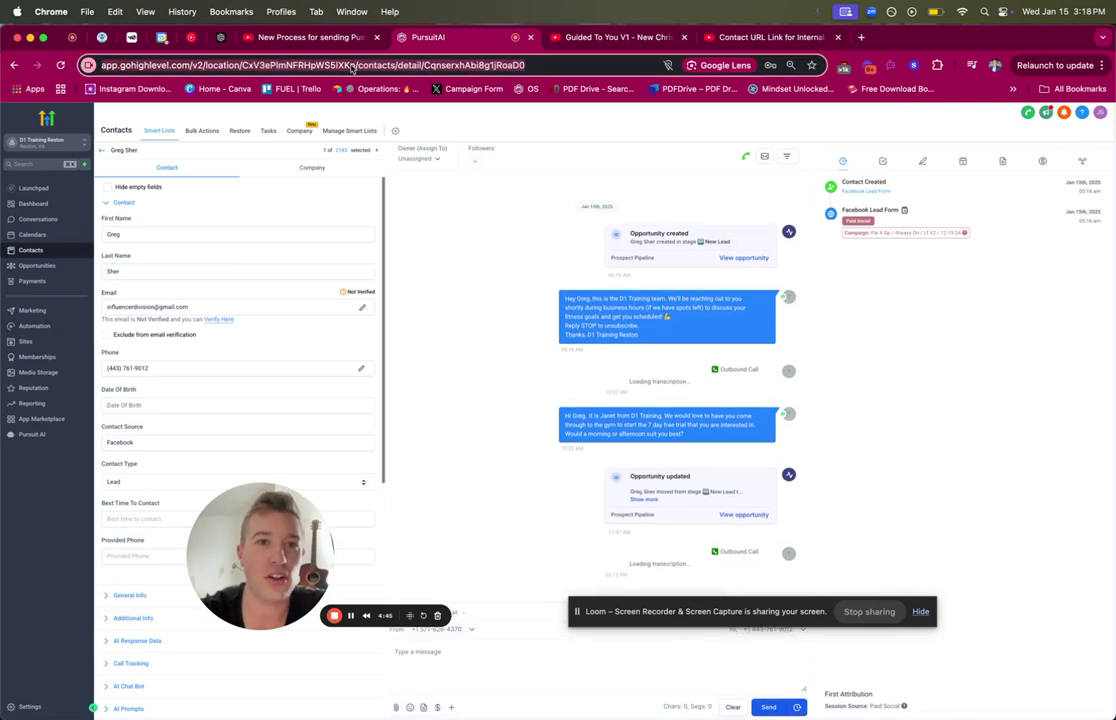
left_click(295, 65)
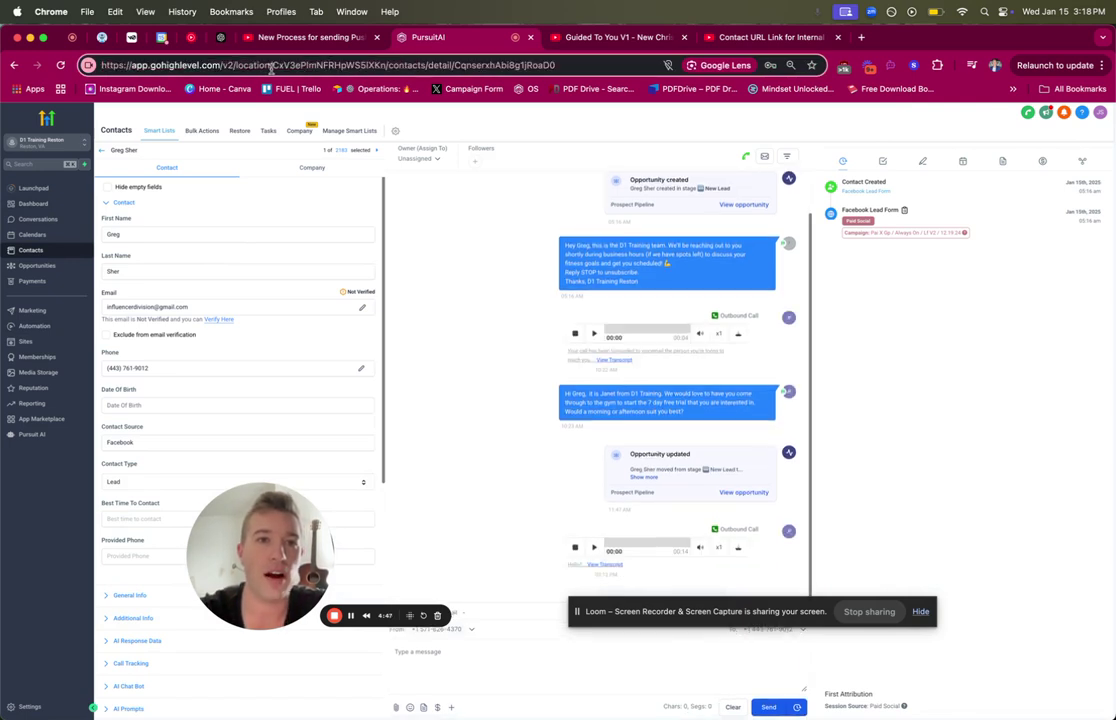
left_click_drag(271, 65, 379, 65)
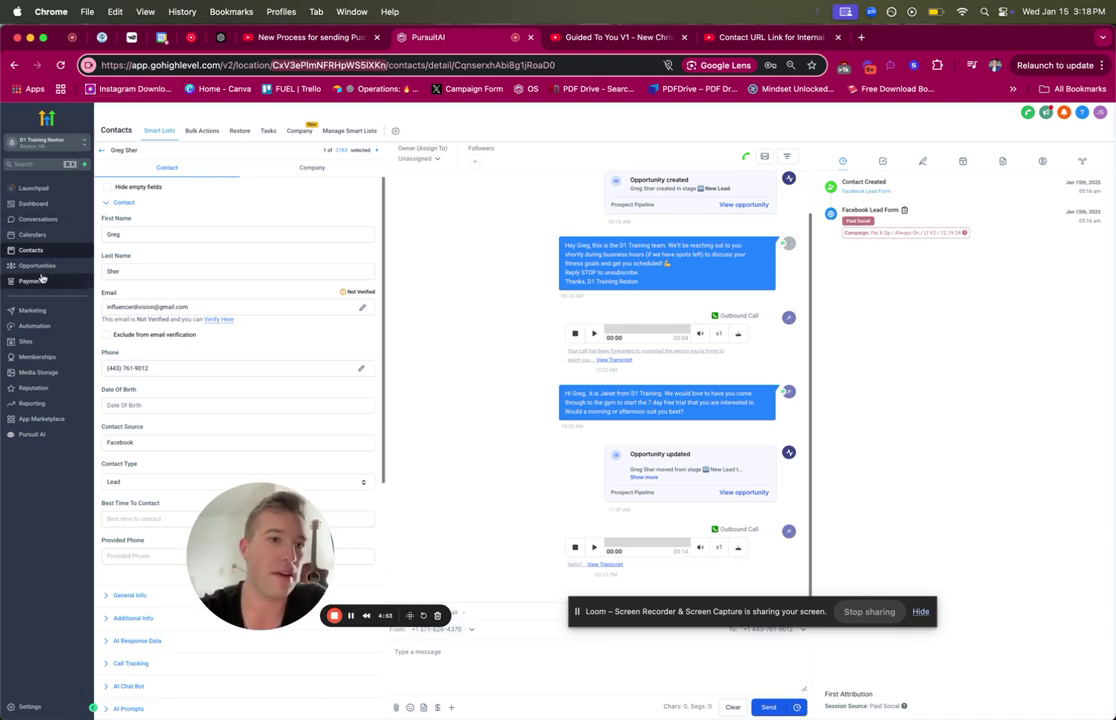
left_click(55, 327)
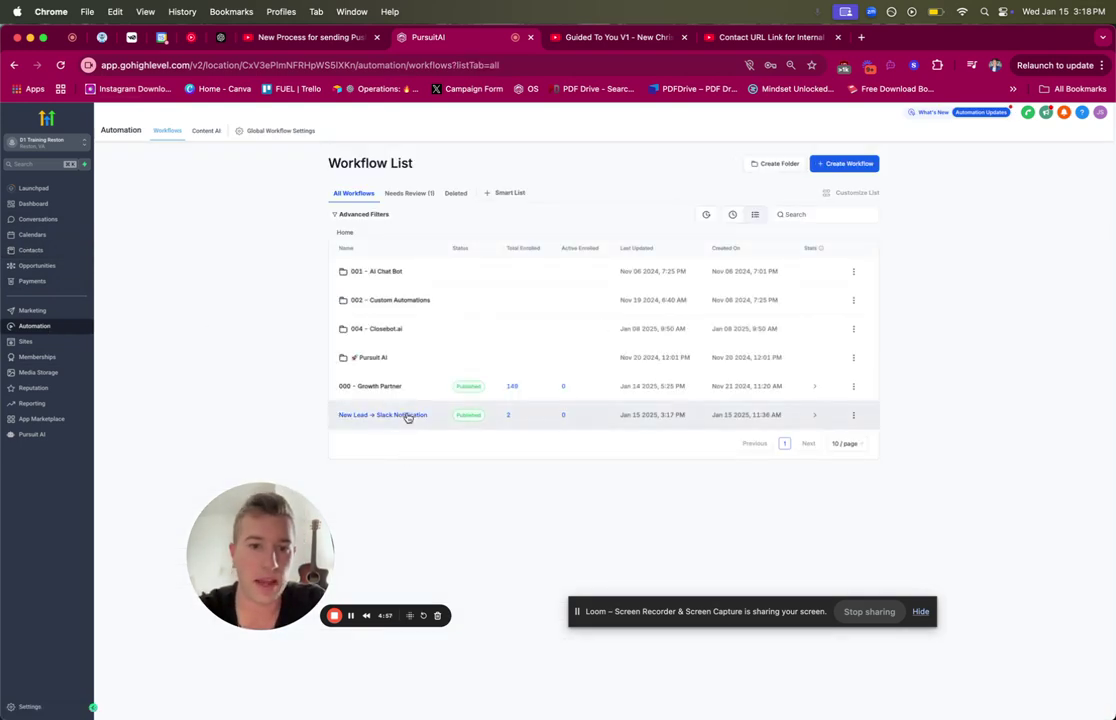
left_click(406, 416)
Paste the correct location ID over the old one in the contact link and save everything
left_click(570, 371)
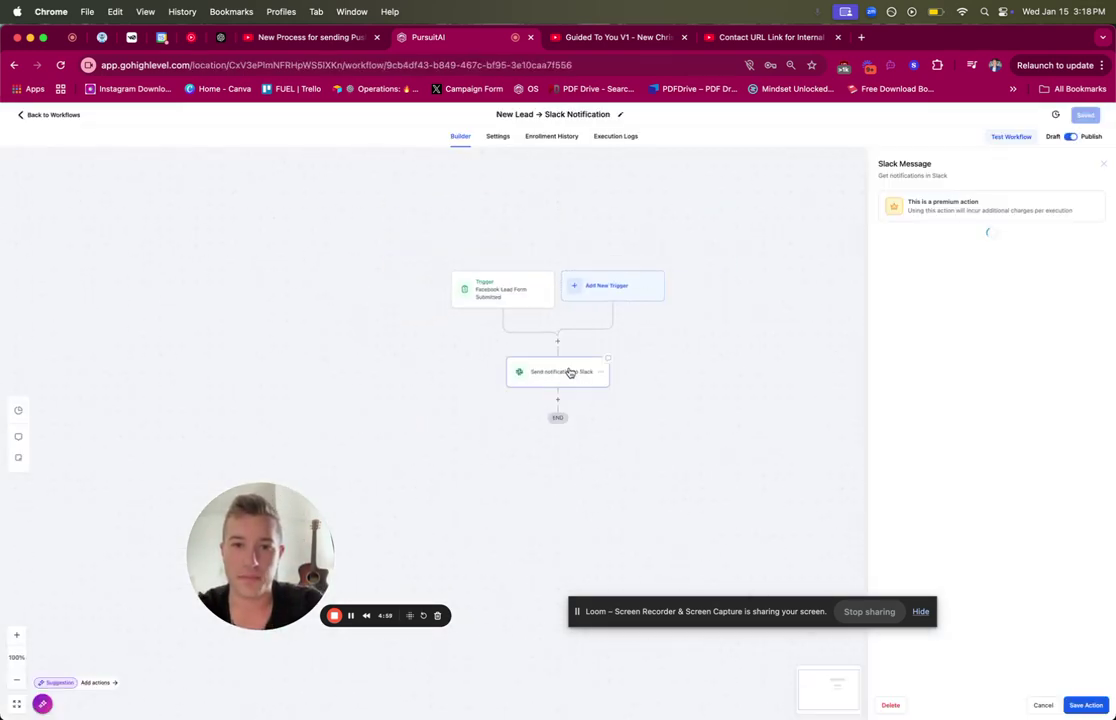
scroll(1040, 433, "down", 3)
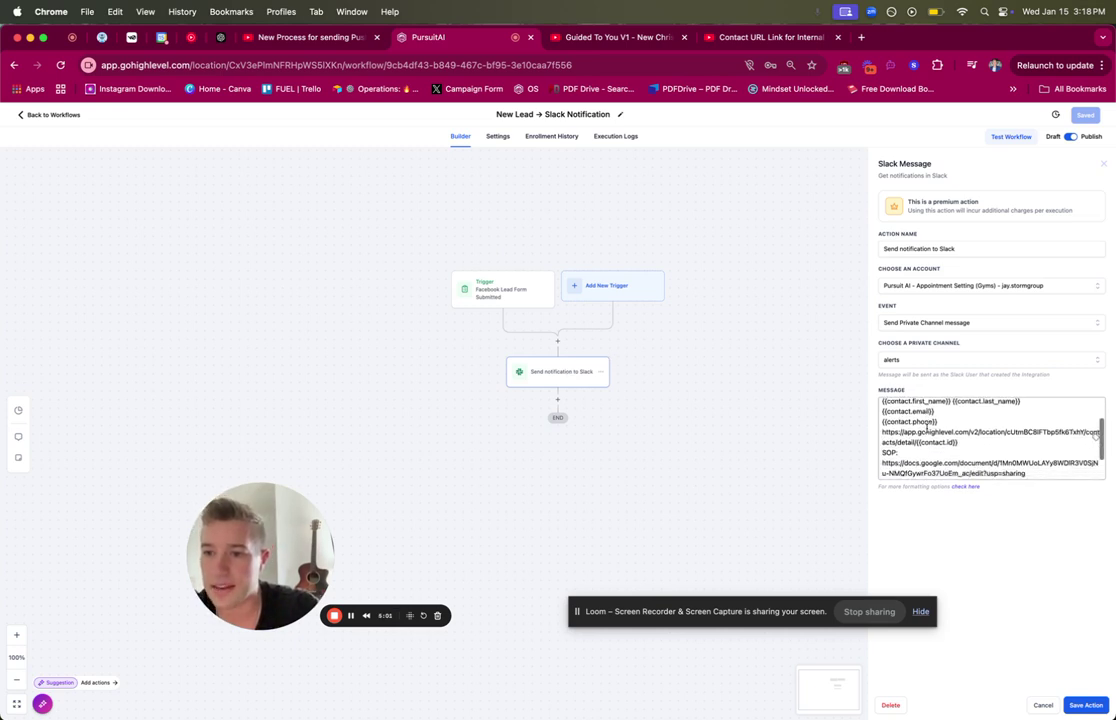
left_click_drag(1085, 431, 1007, 429)
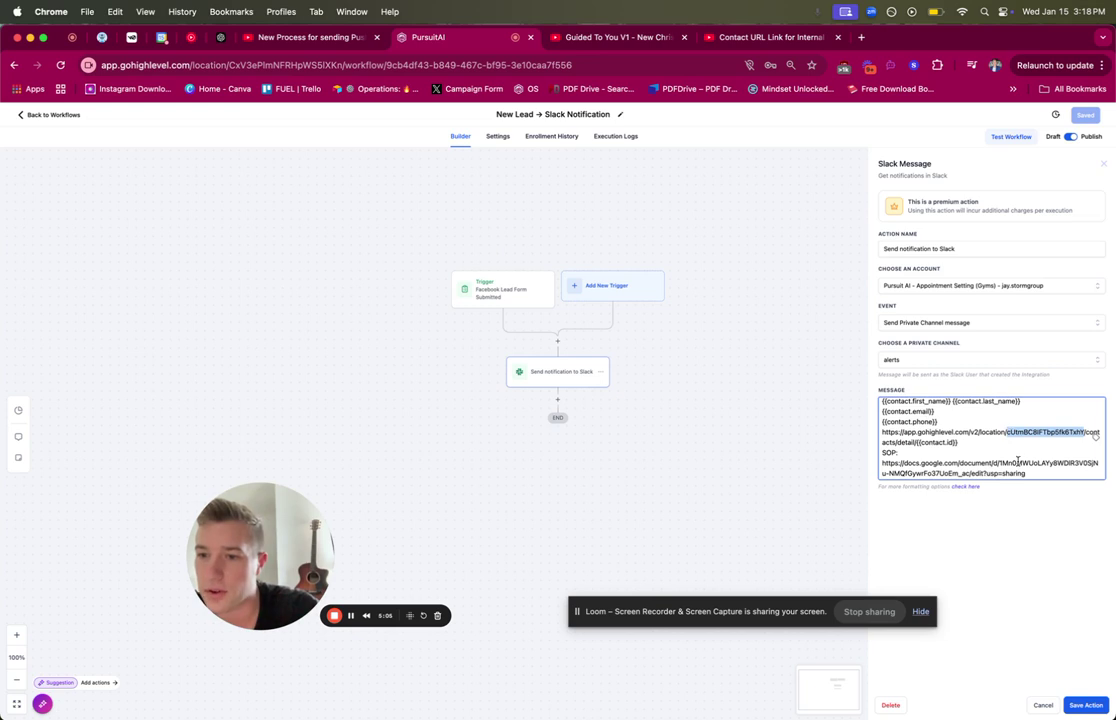
type("CxV3ePlmNFRHpWS5lXKn")
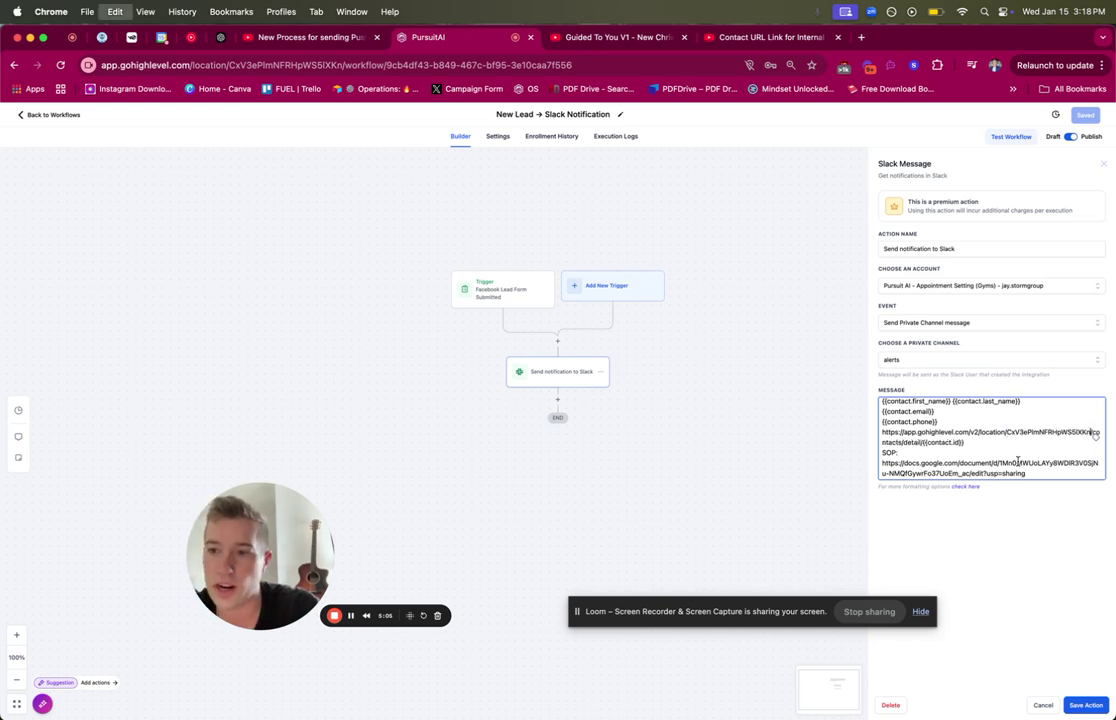
left_click(1078, 706)
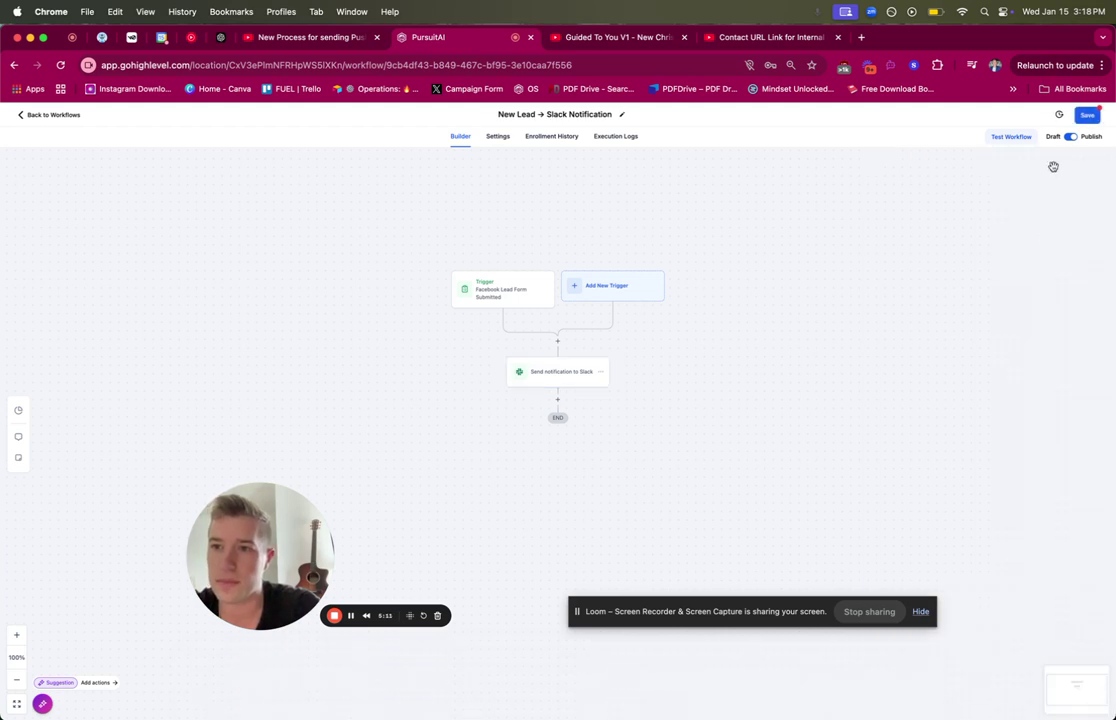
left_click(1086, 117)
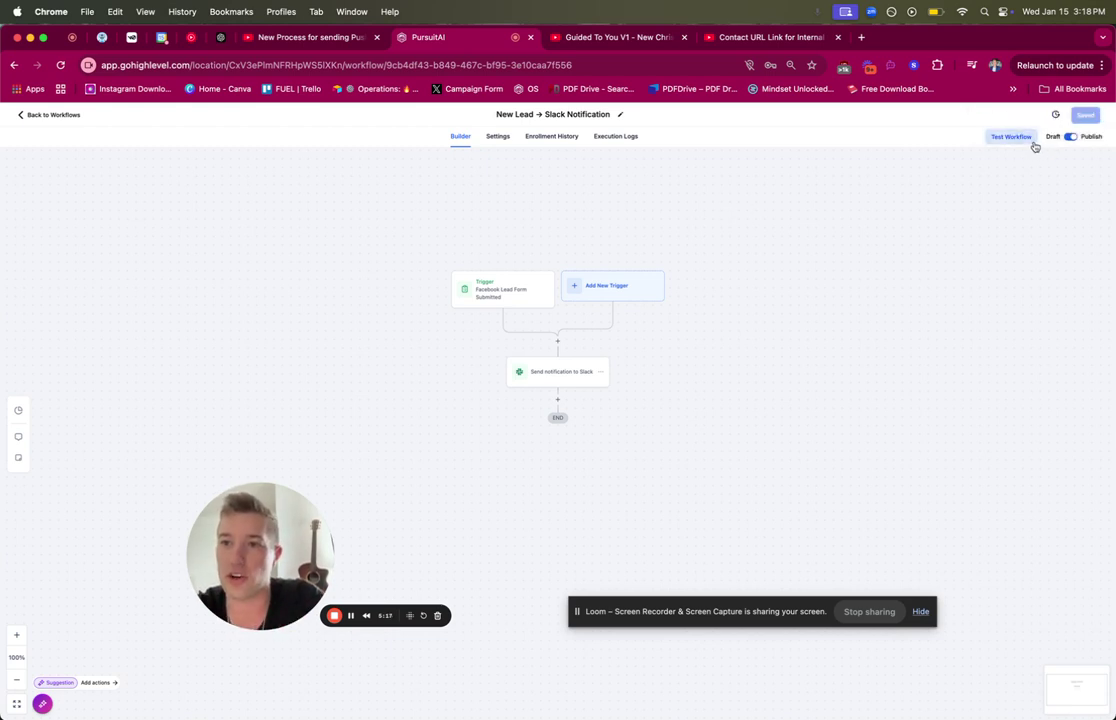
Run a workflow test on a test contact found by searching 'test', then switch to Slack
left_click(1022, 139)
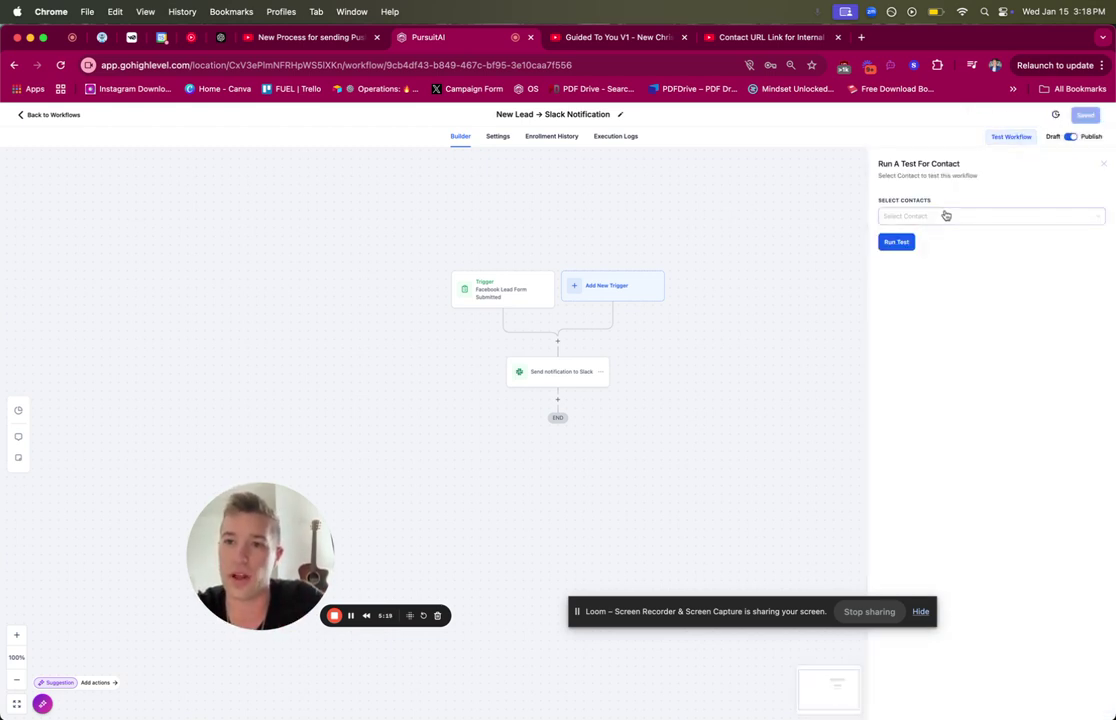
left_click(945, 215)
type("test")
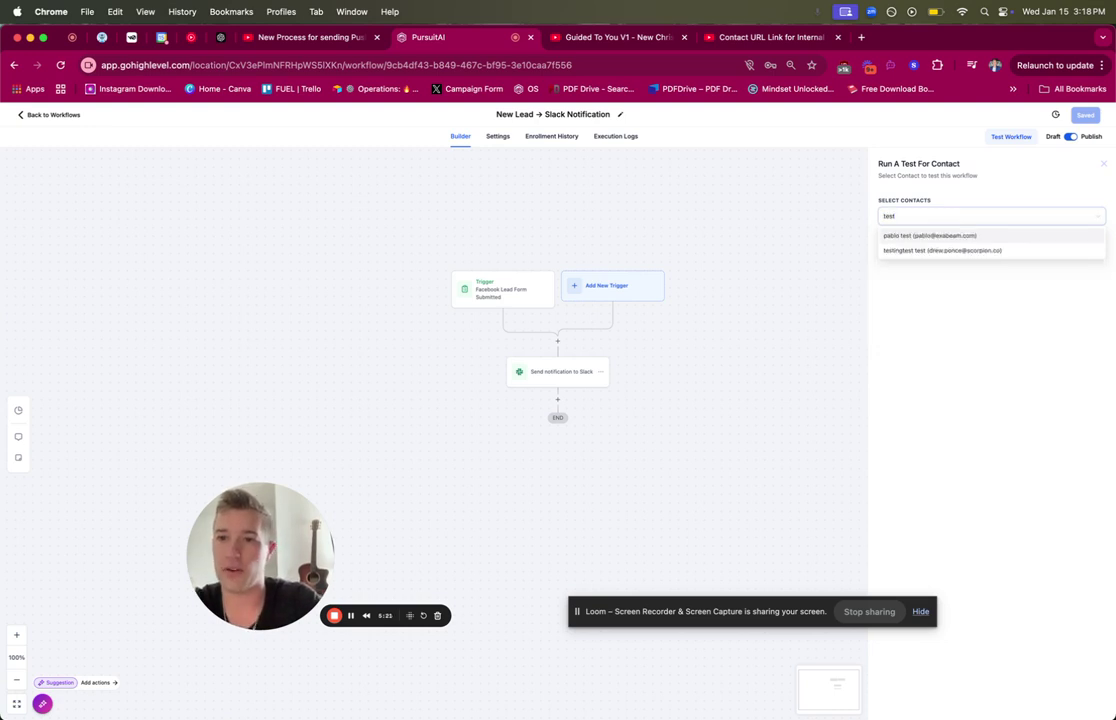
left_click(913, 236)
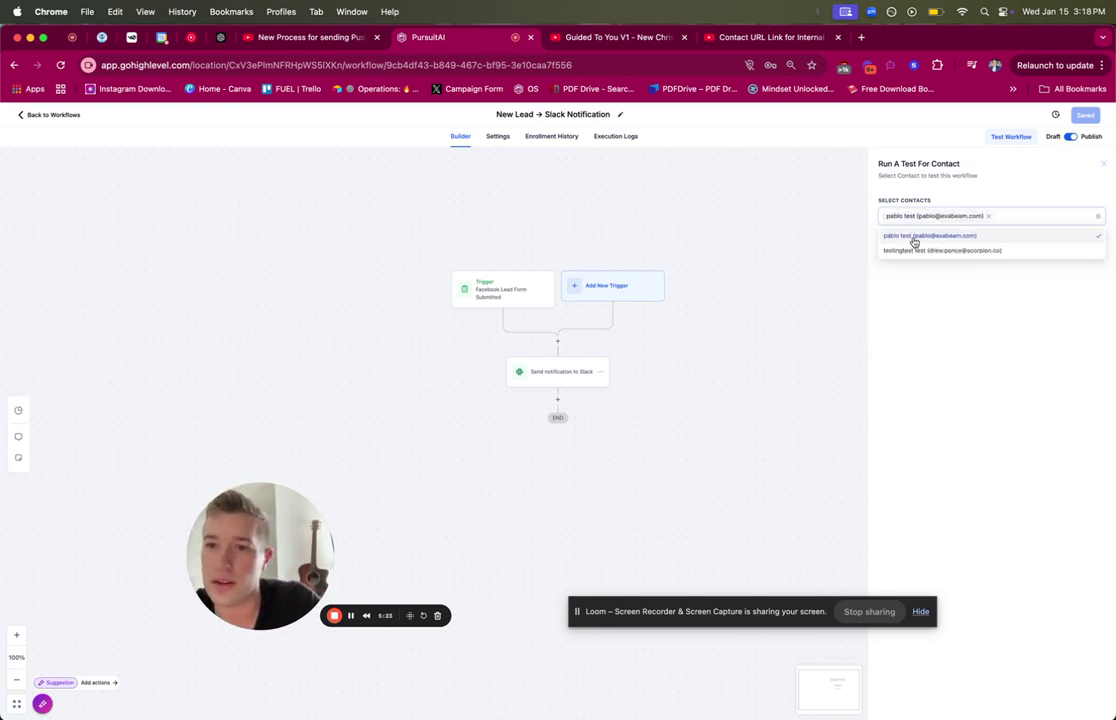
left_click(899, 243)
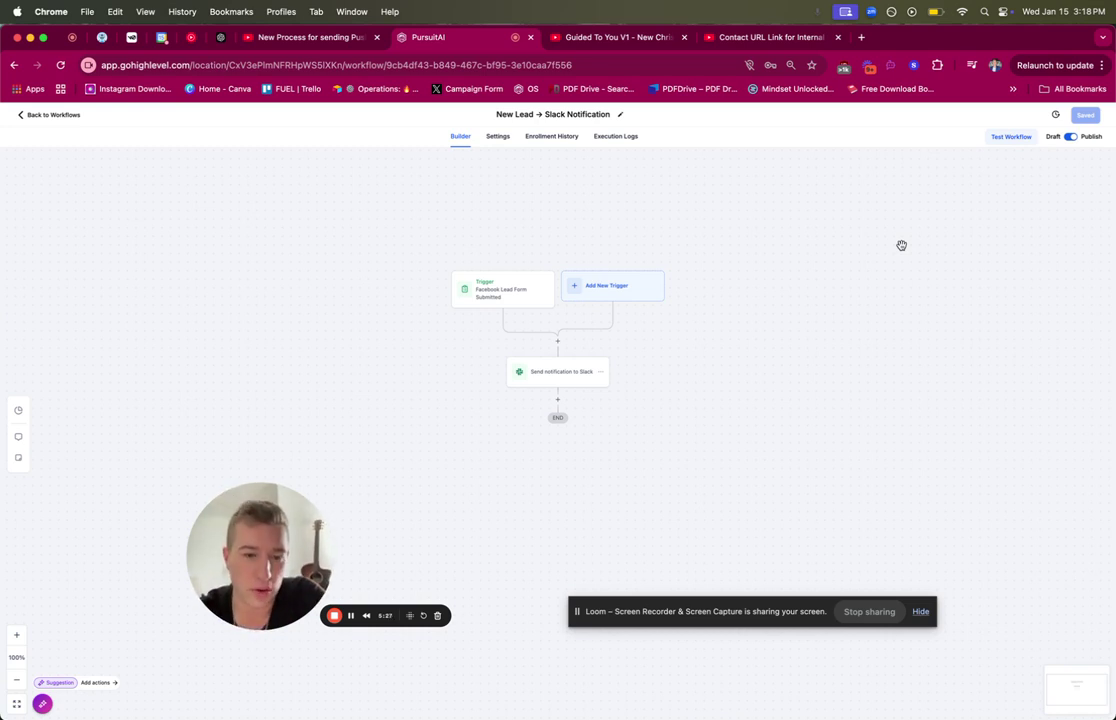
left_click(387, 689)
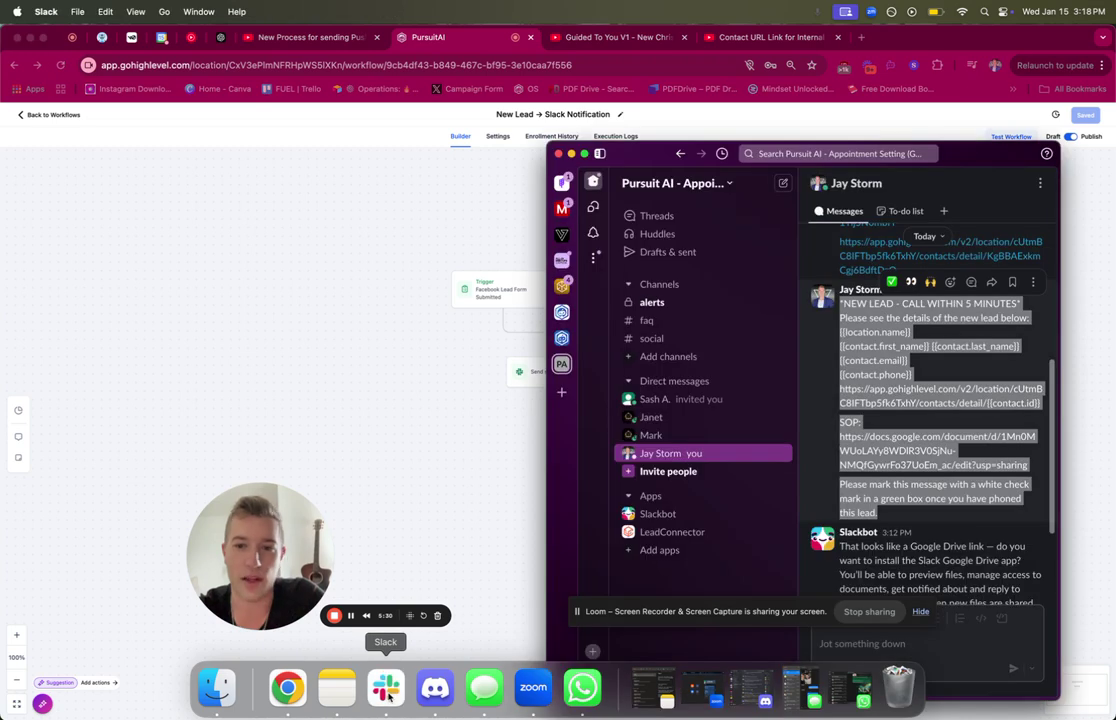
In the alerts channel, decline the Google Drive suggestion and open the NEW LEAD alert's contact link
left_click(658, 306)
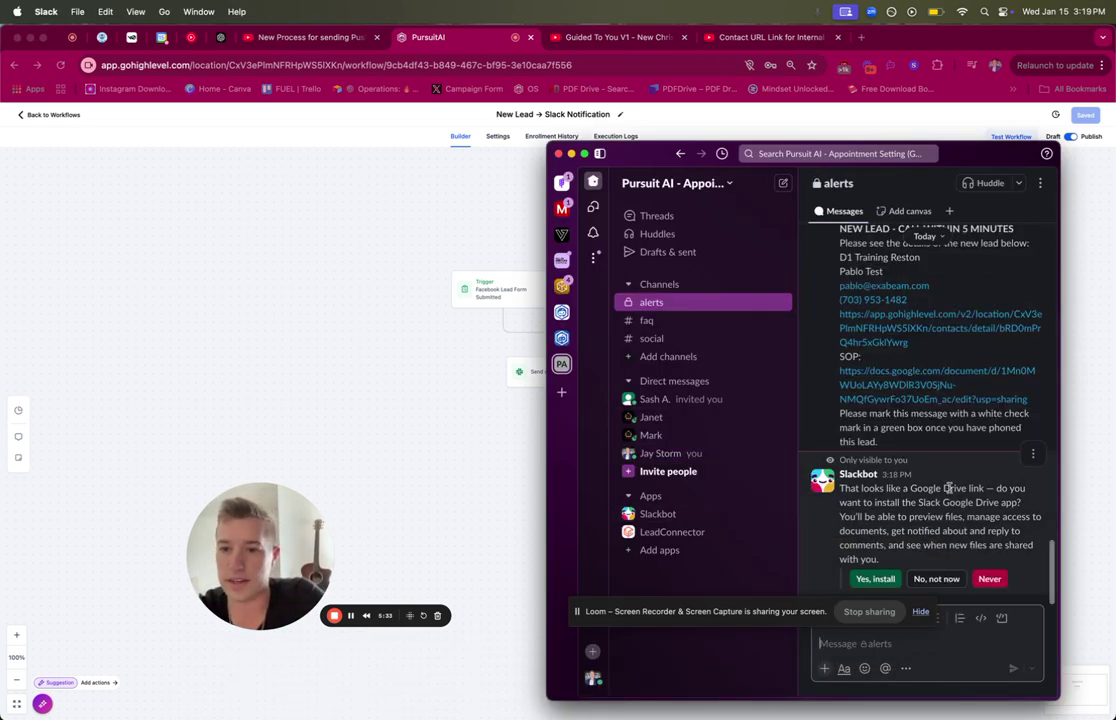
left_click(993, 580)
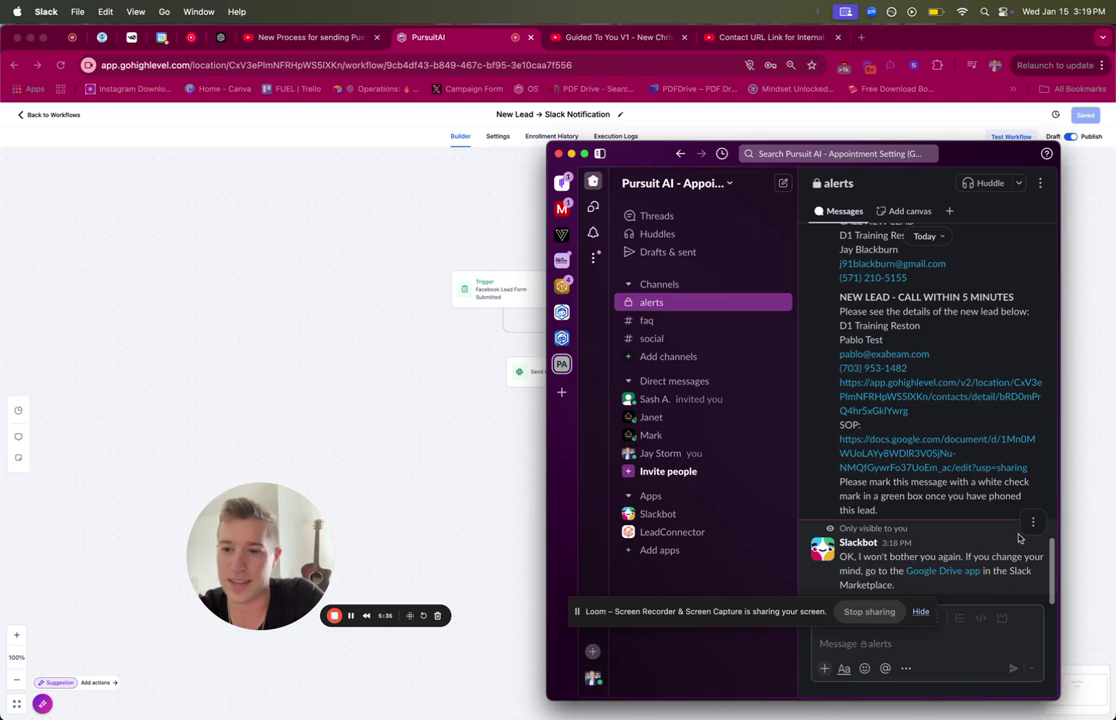
scroll(990, 505, "up", 2)
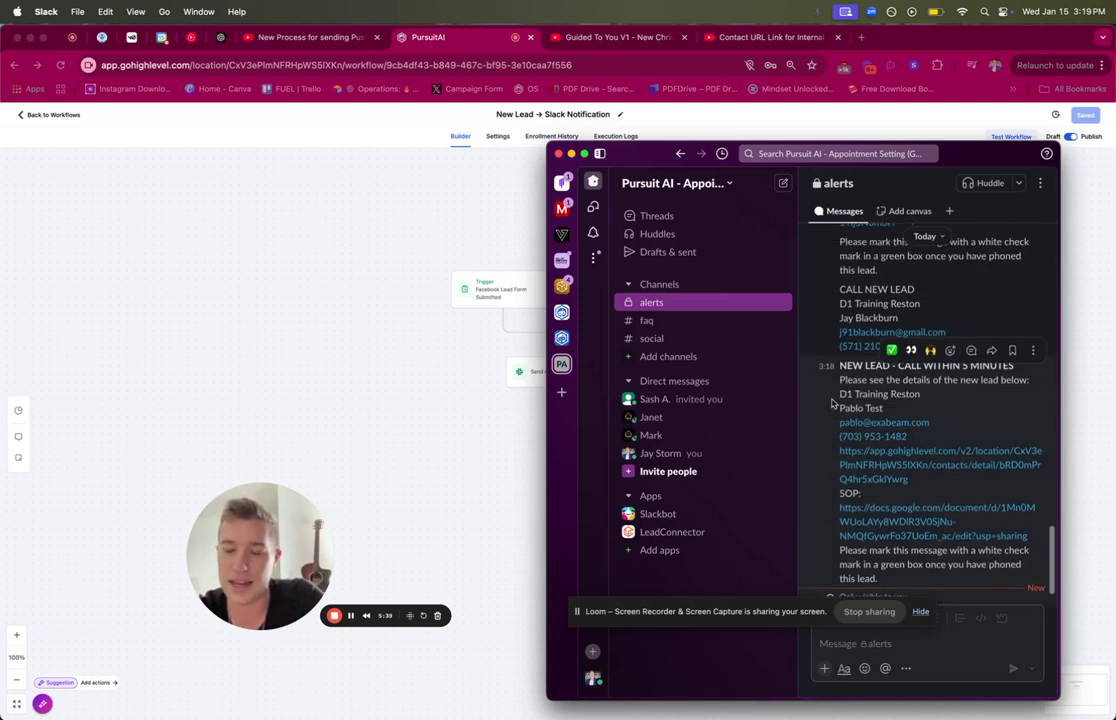
triple_click(841, 397)
triple_click(838, 411)
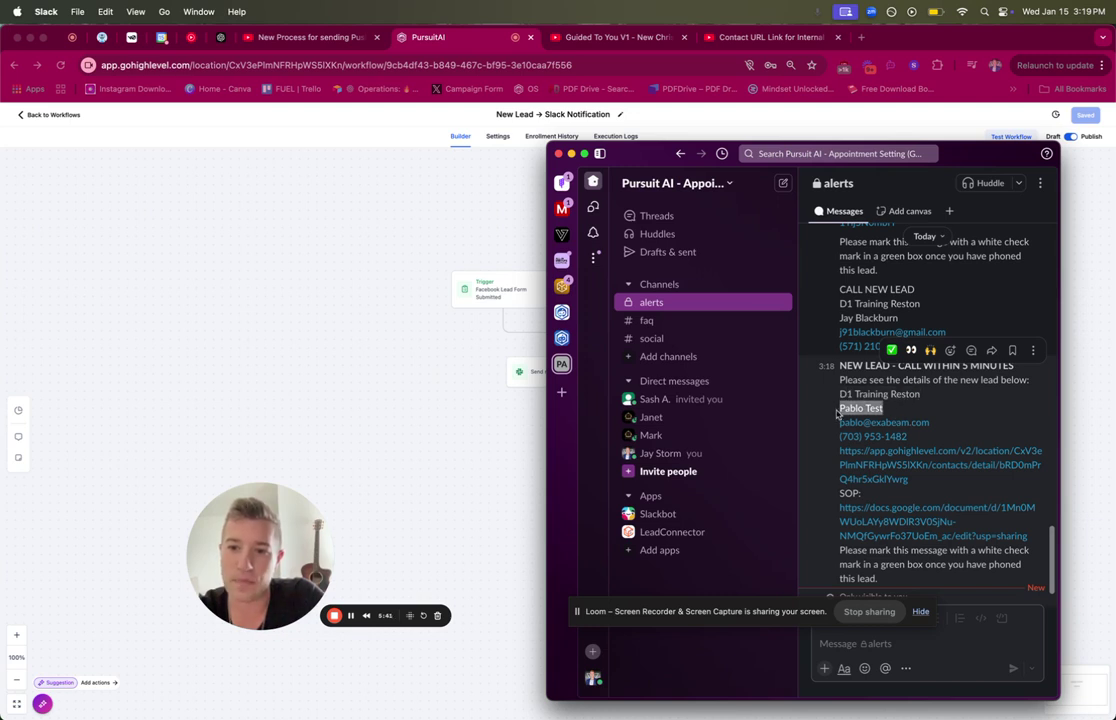
left_click(877, 455)
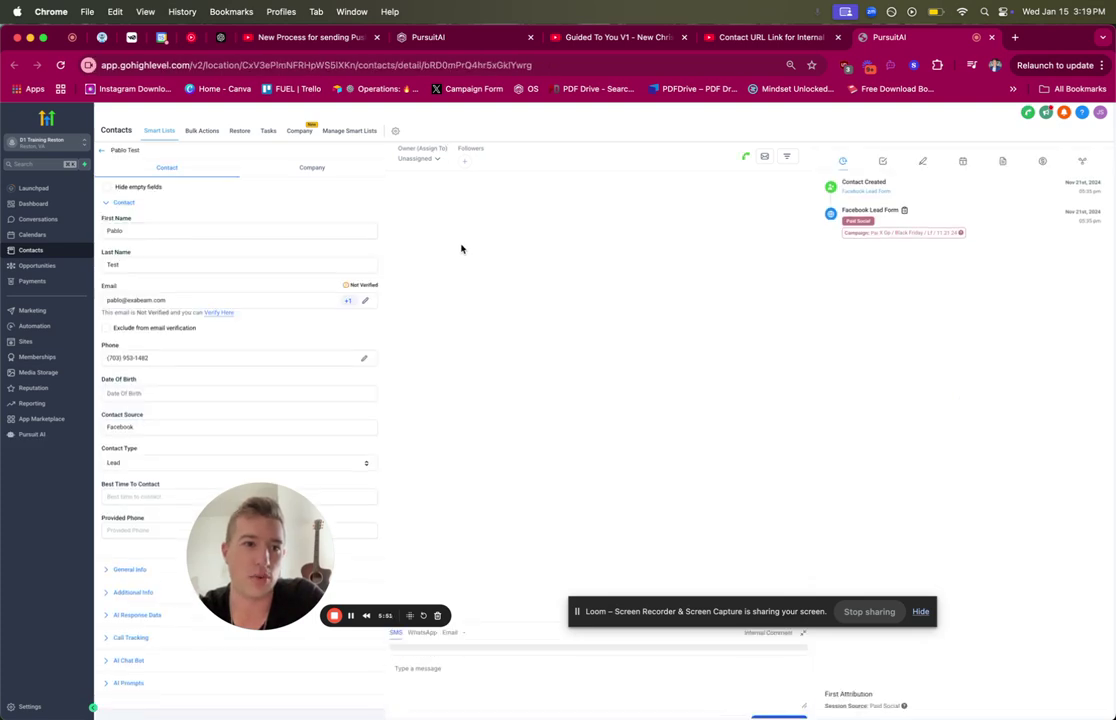
Reveal the test lead's phone number on their contact record opened from the Slack link
left_click(749, 157)
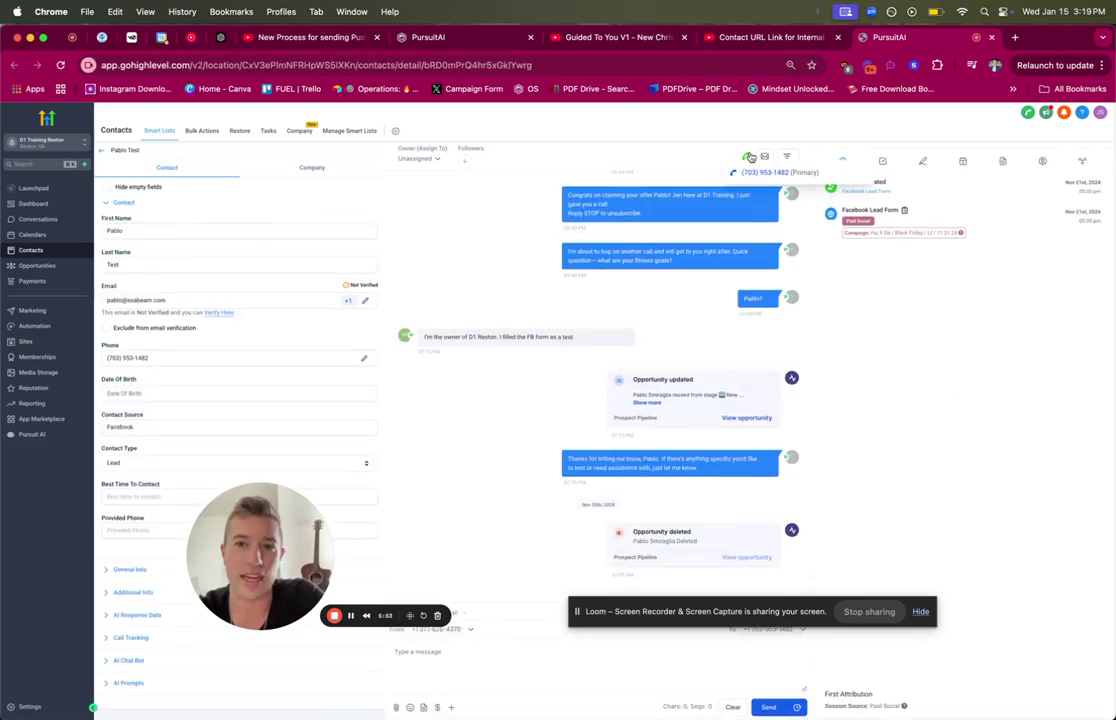